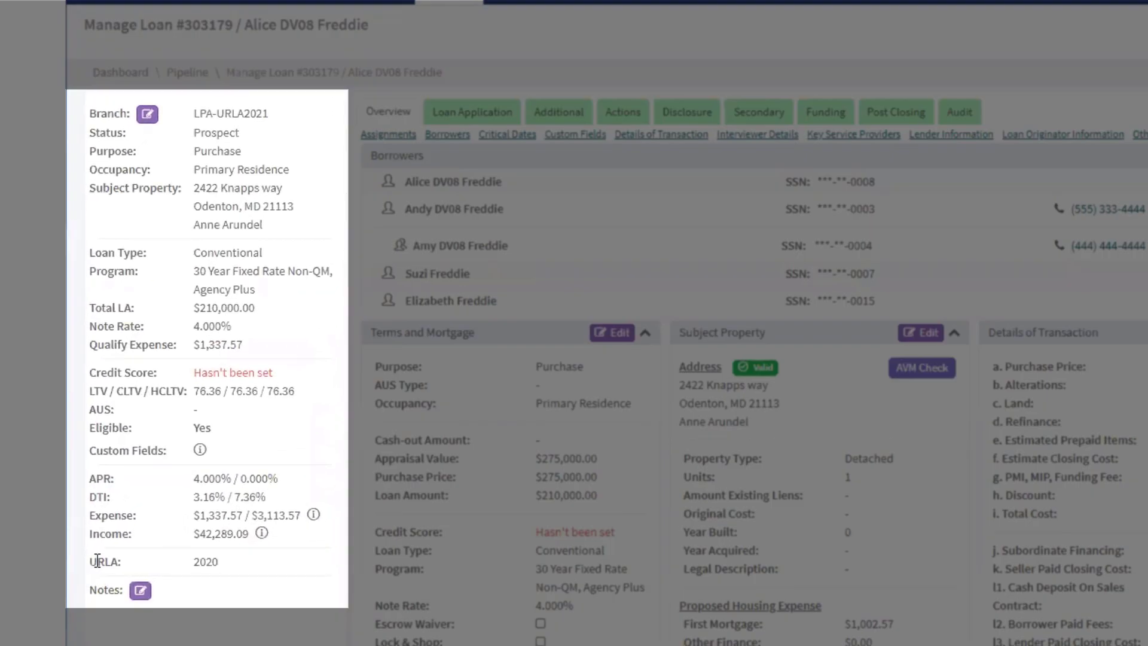
Upgrade the loan's URLA from 2020 to 2021 using Upgrade URLA in the Additional section.
double_click(102, 547)
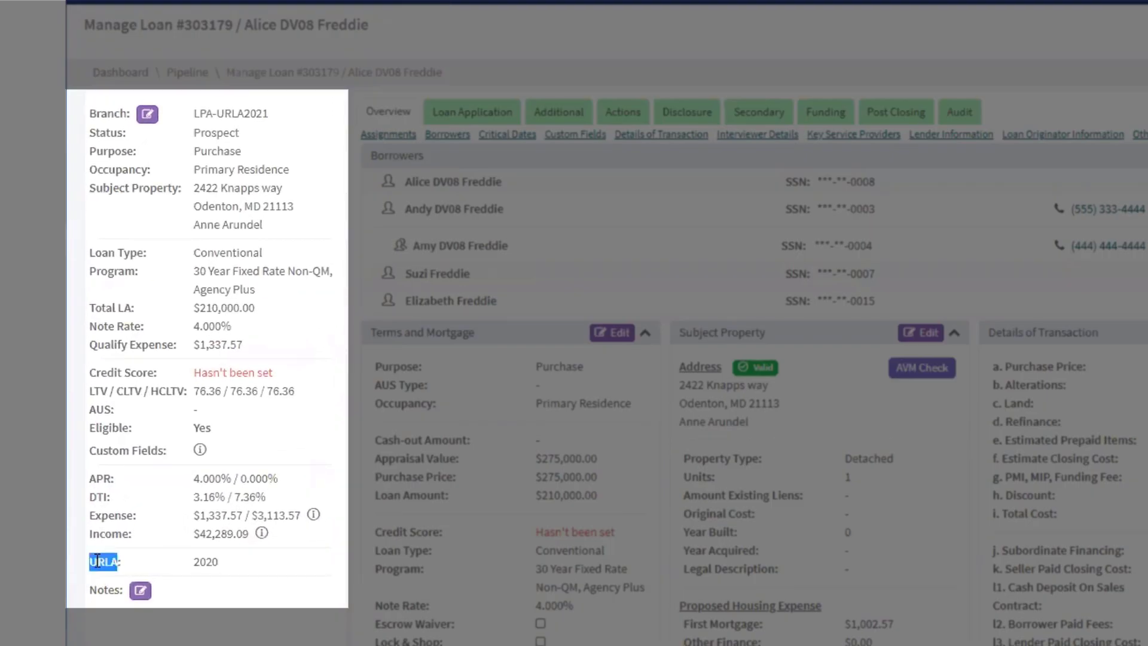
double_click(203, 564)
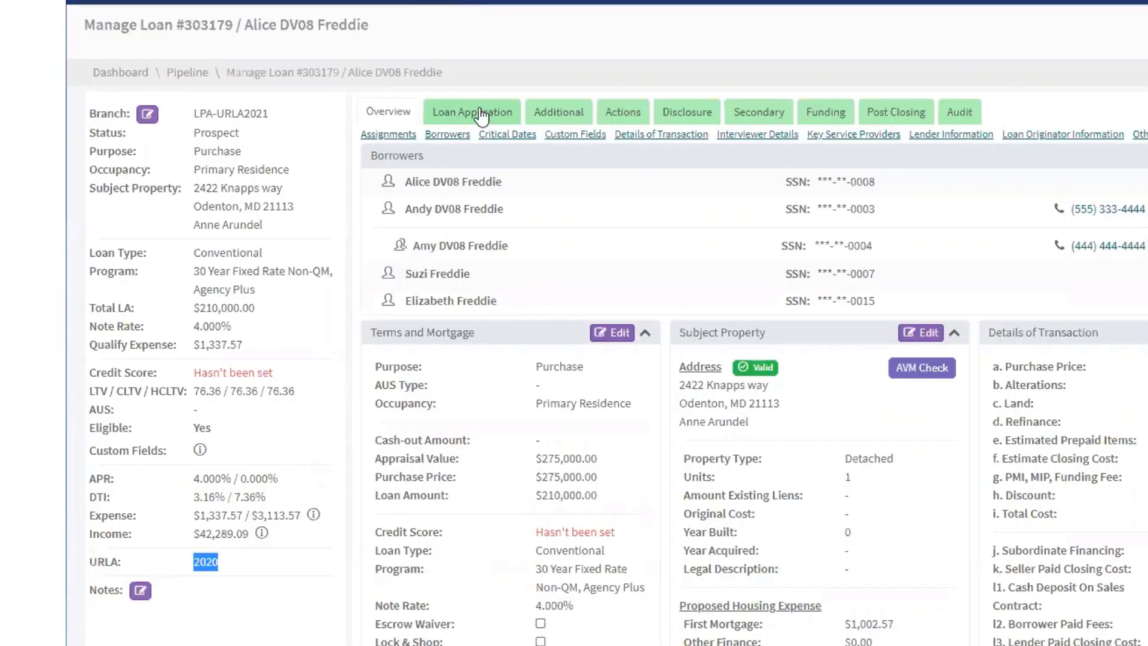
left_click(565, 113)
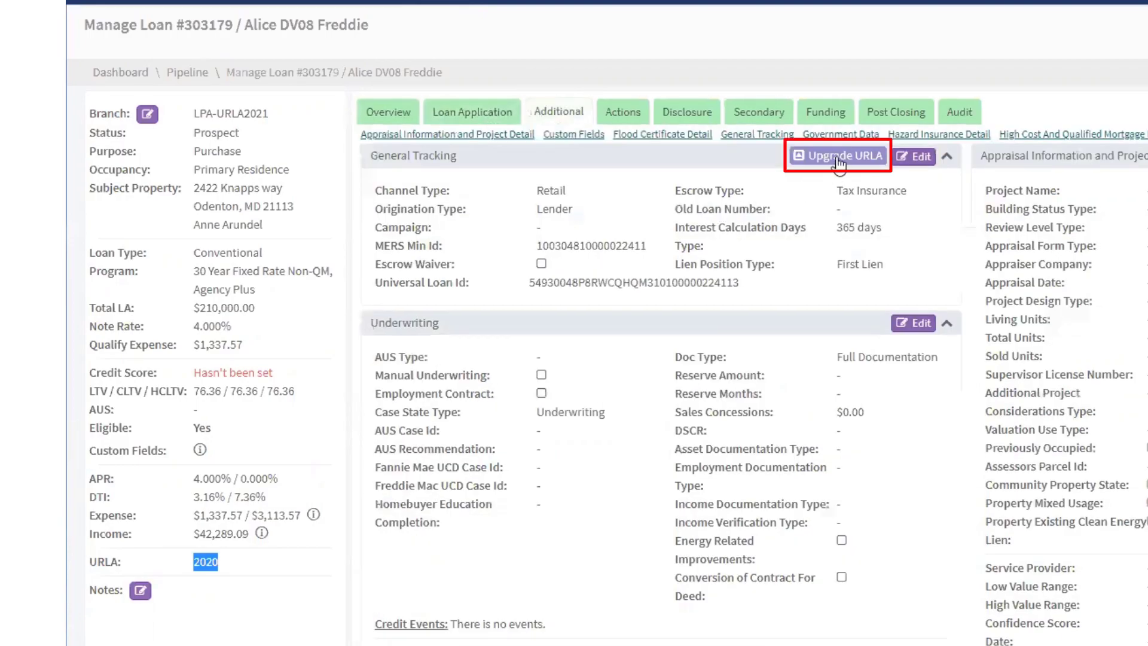
left_click(839, 157)
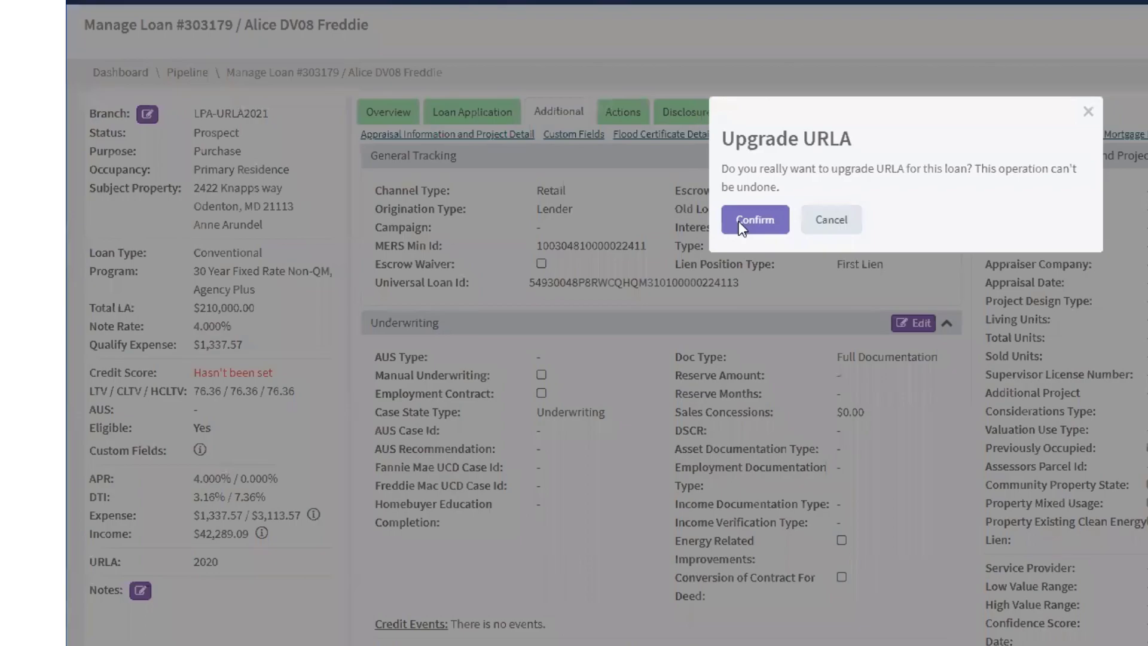
left_click(754, 220)
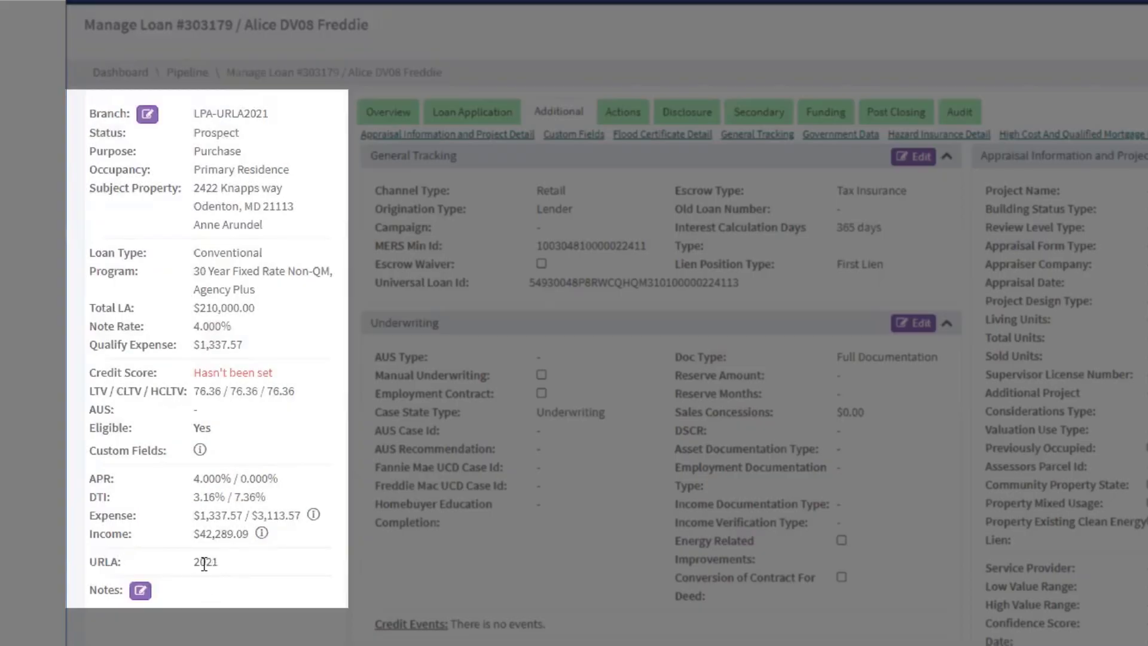
double_click(204, 564)
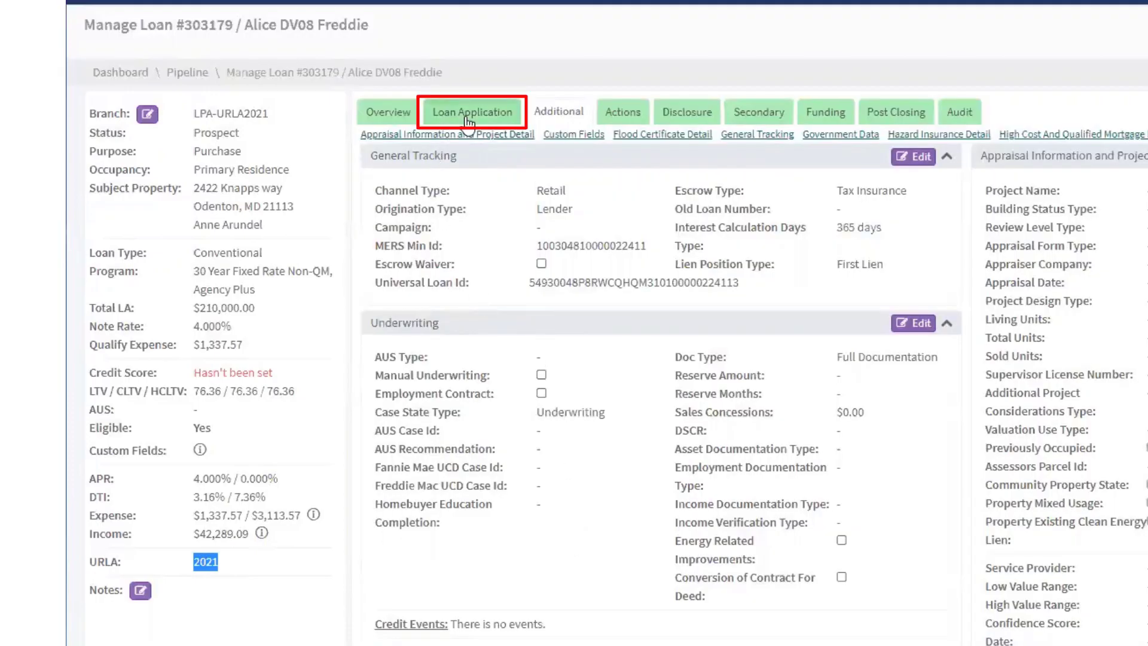
Open the Loan Application screens and view Alice's and Andy's current employment income.
left_click(469, 120)
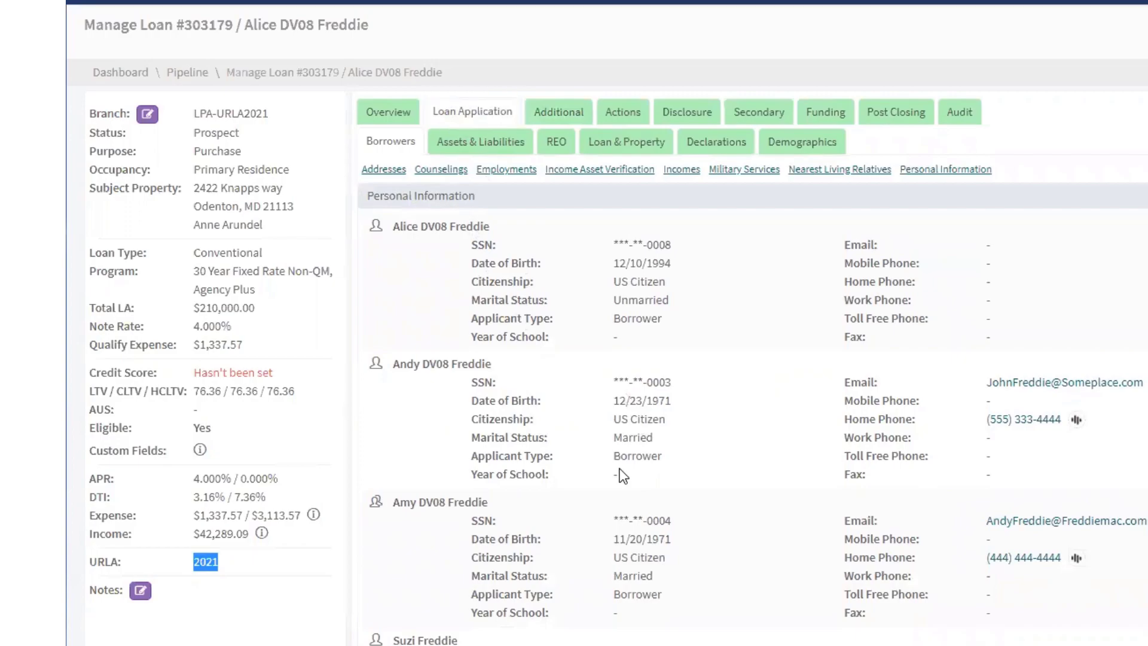
scroll(622, 475, "down", 8)
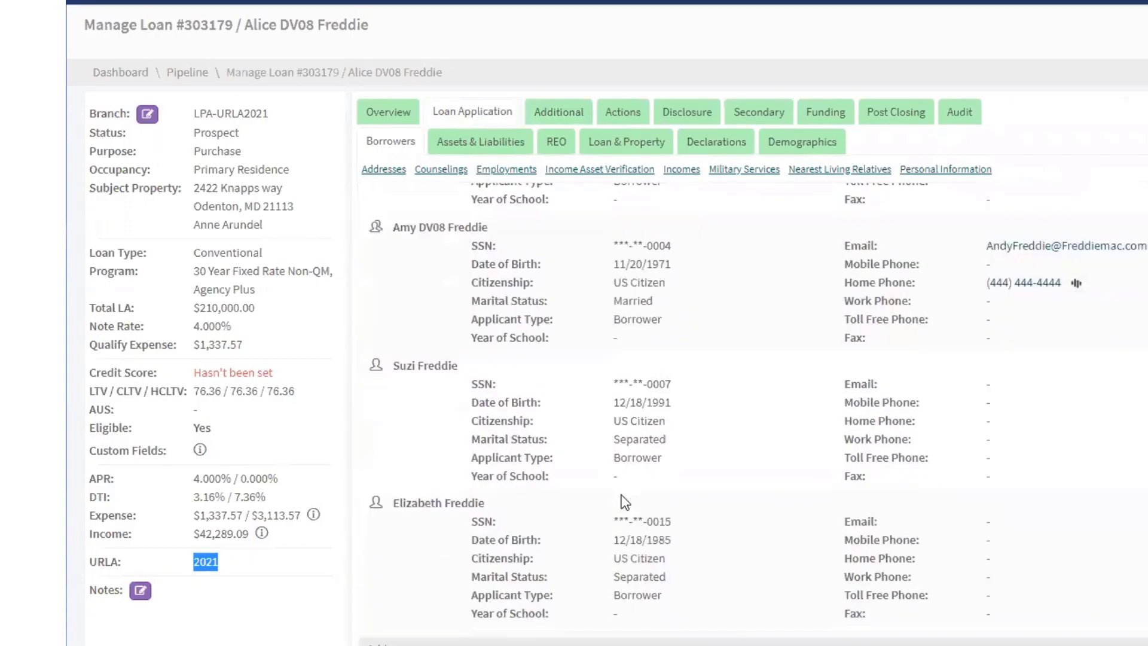
scroll(592, 490, "down", 7)
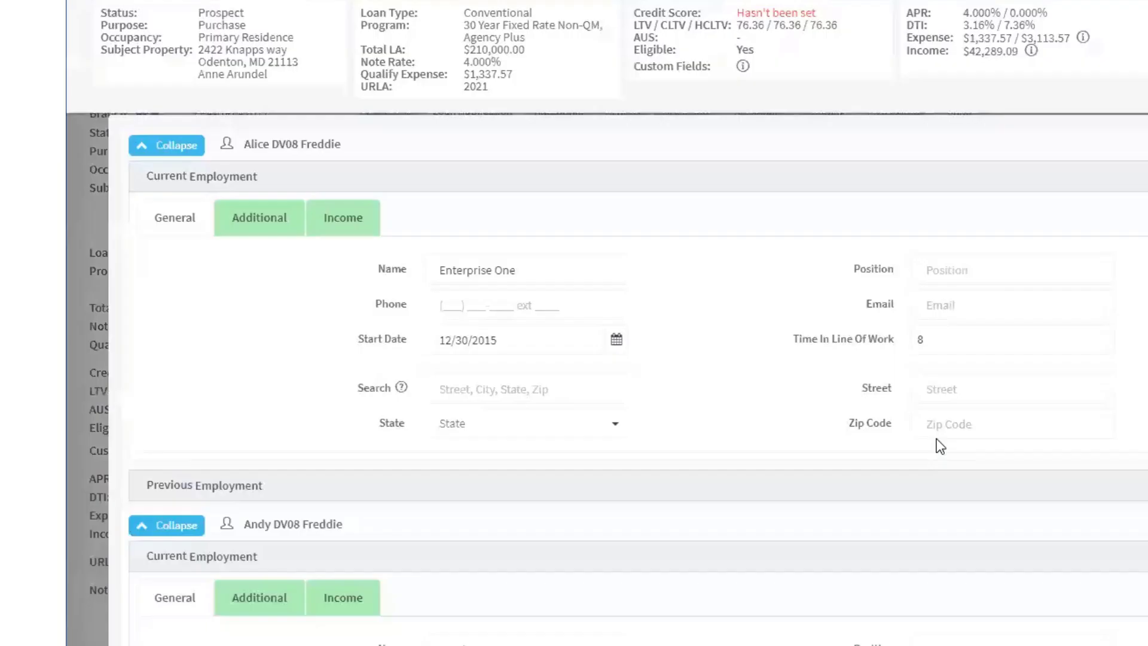
left_click(354, 222)
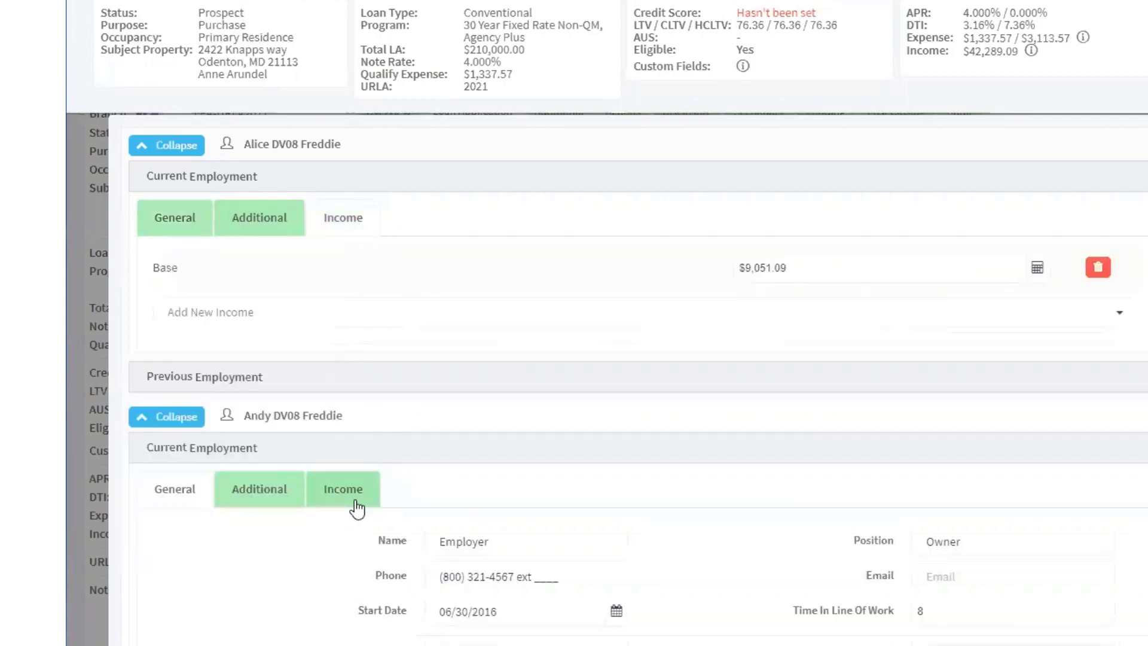
left_click(355, 502)
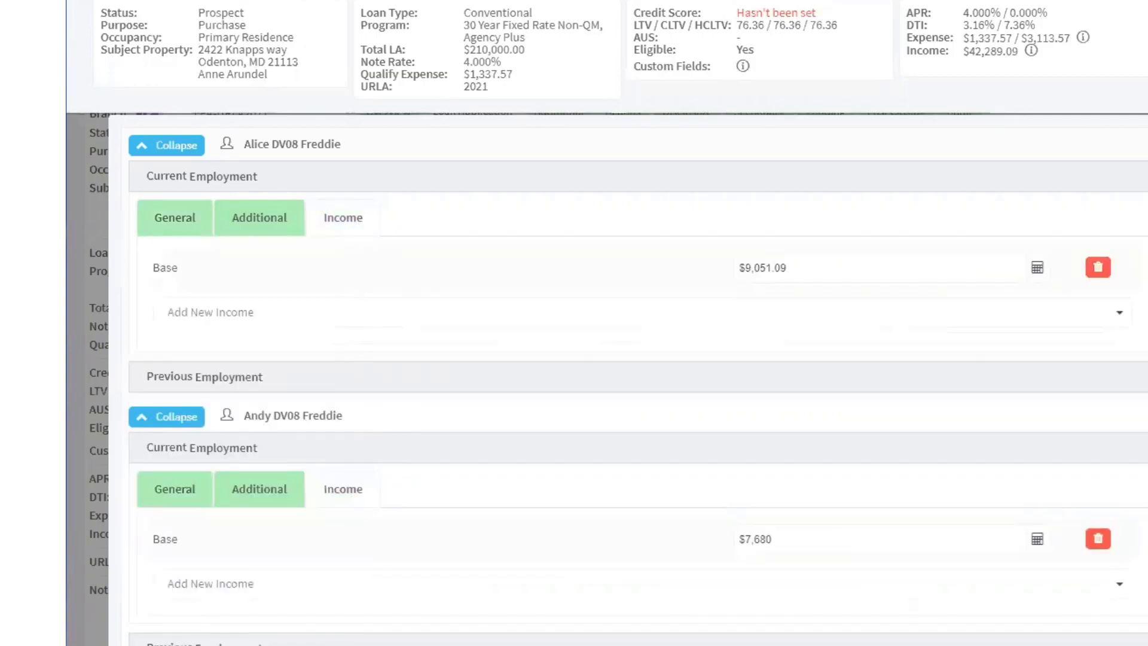
Try marking Alice's job self-employed and adding an Income Or Loss entry, then cancel the edits.
left_click(187, 230)
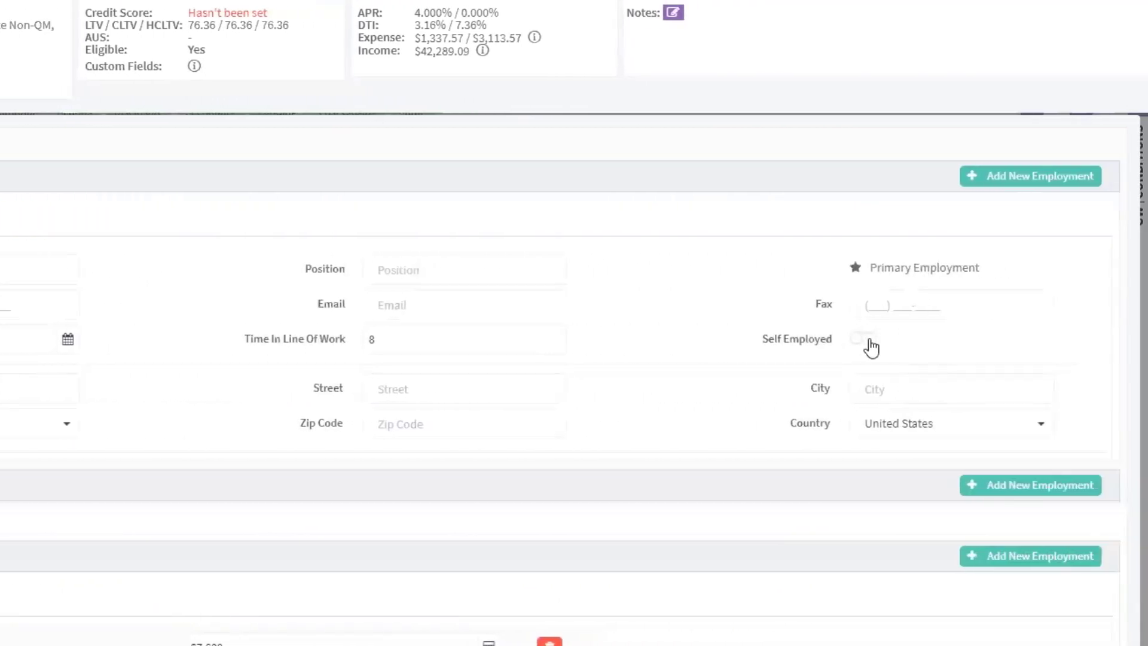
left_click(866, 340)
left_click(301, 228)
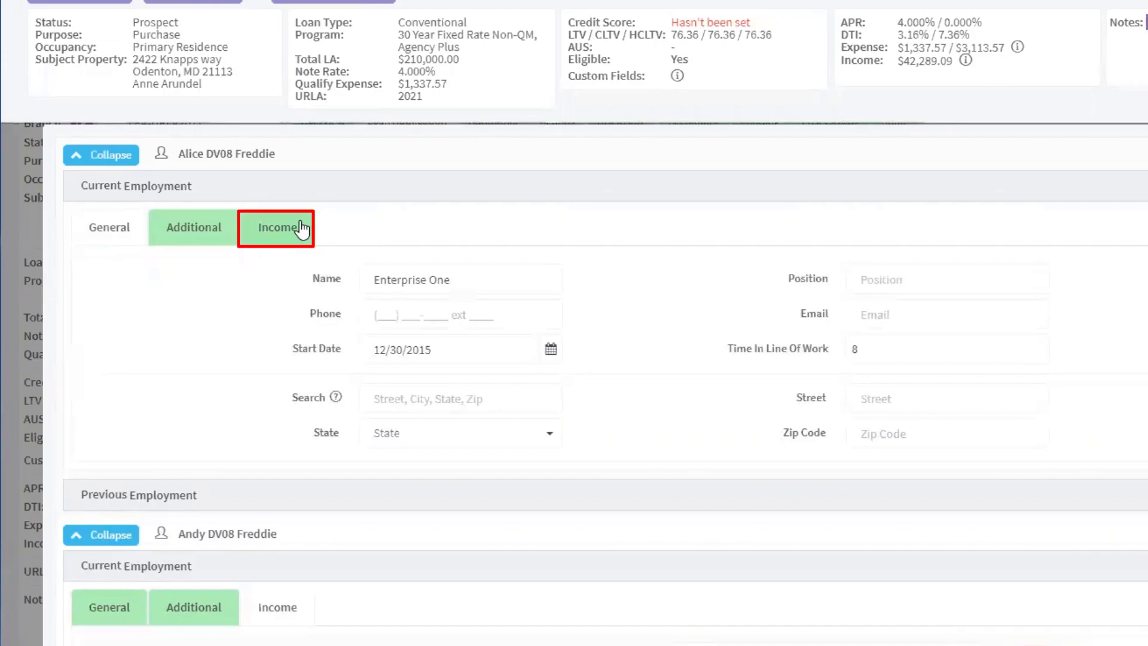
left_click(257, 281)
left_click(248, 309)
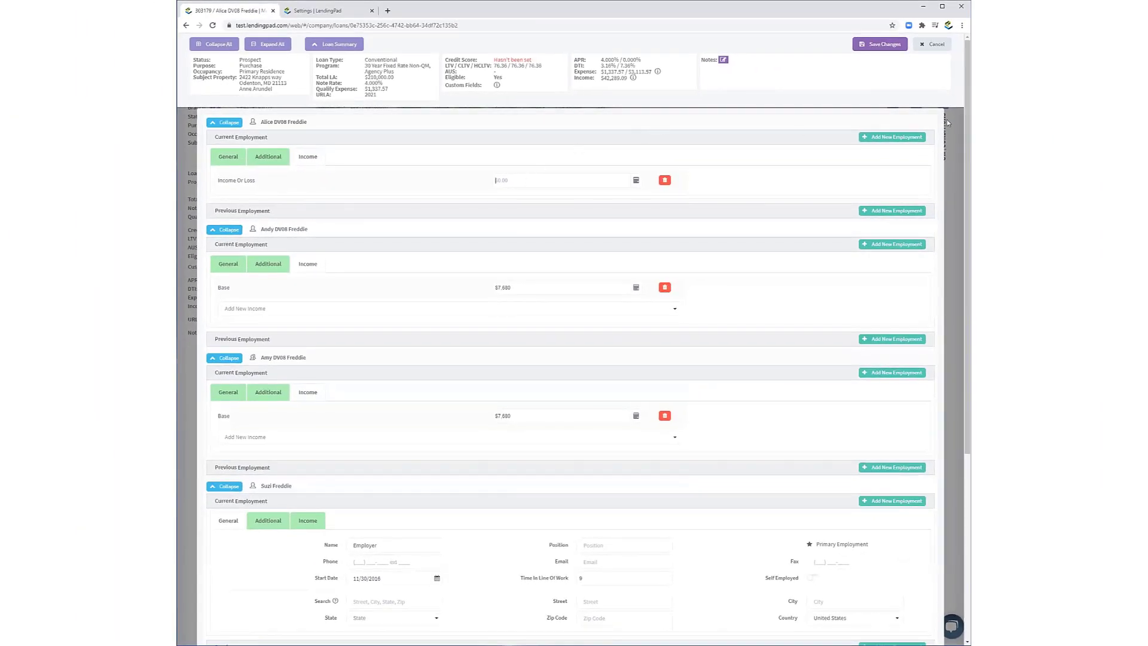
left_click(935, 45)
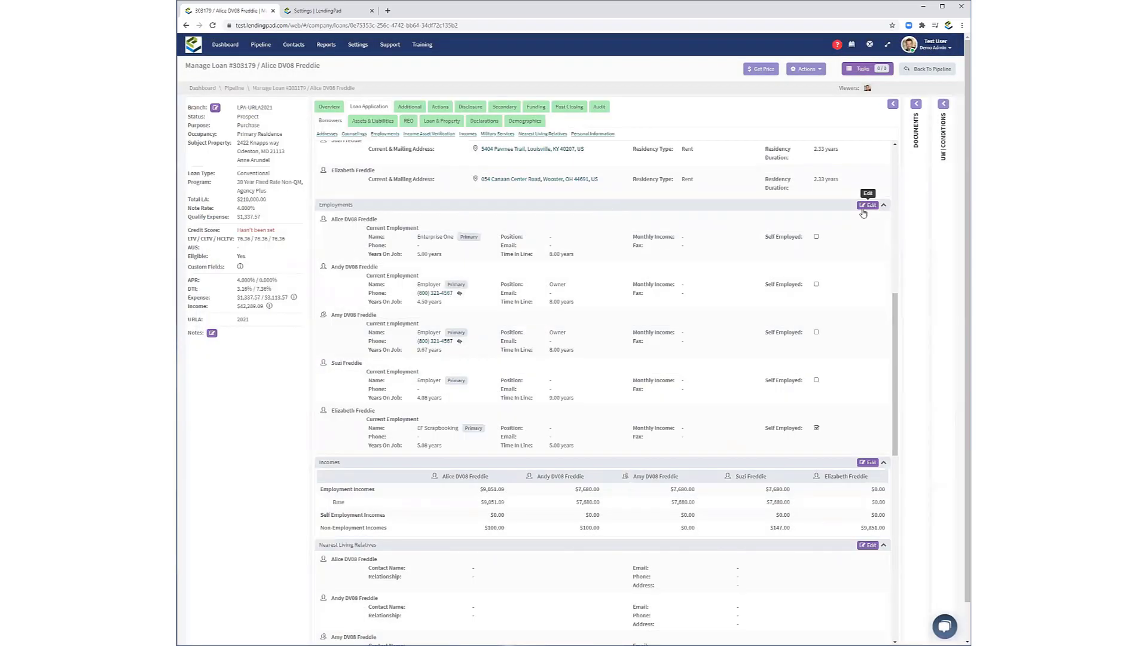
left_click(490, 237)
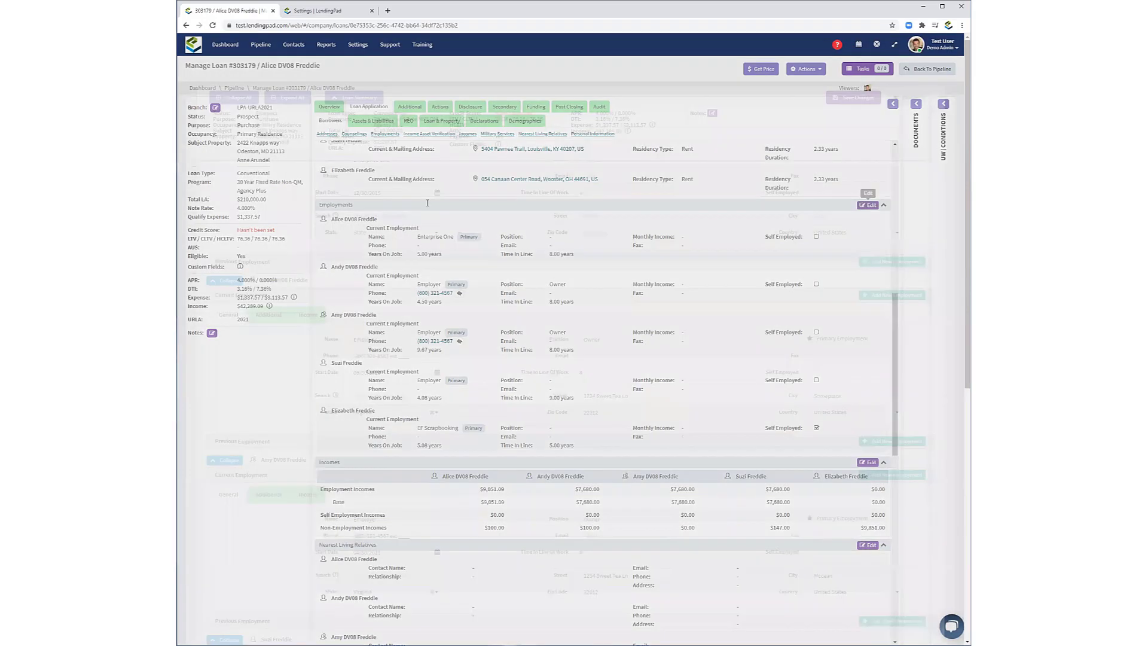
left_click(923, 52)
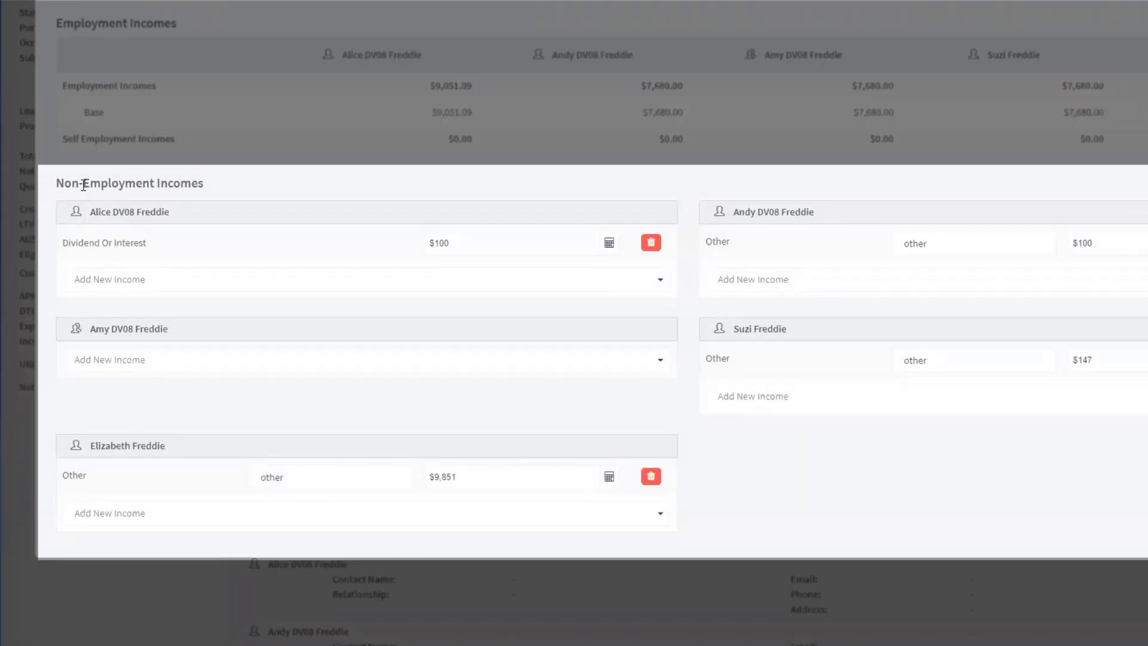
left_click_drag(51, 170, 230, 164)
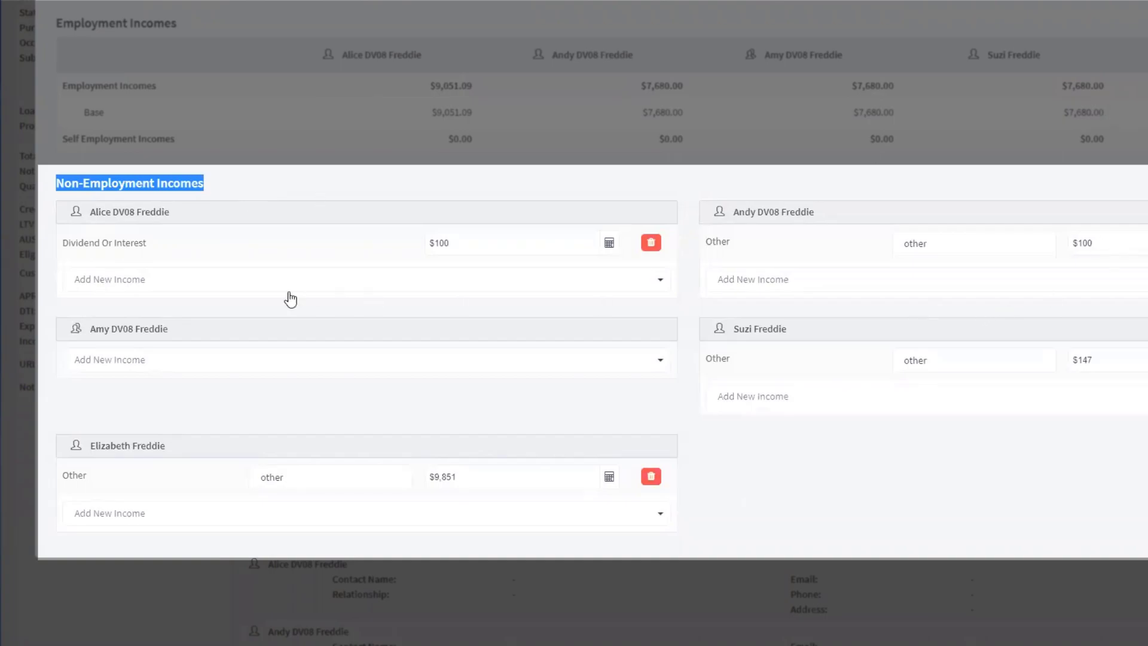
left_click(255, 284)
scroll(305, 323, "down", 1)
scroll(304, 324, "down", 4)
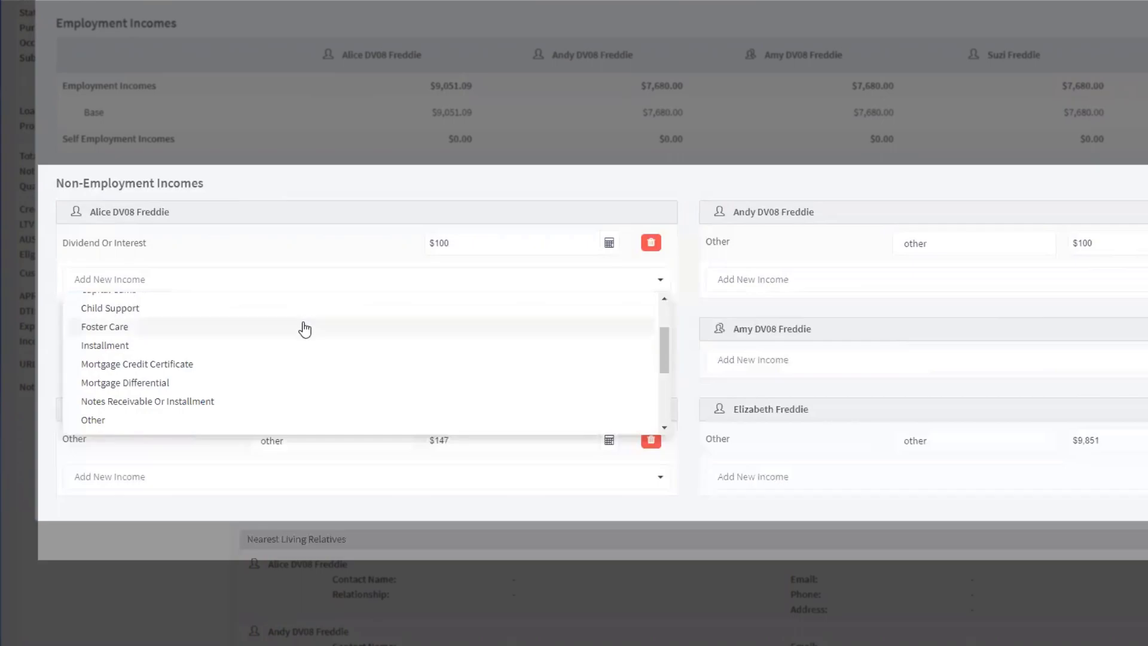
scroll(306, 335, "down", 4)
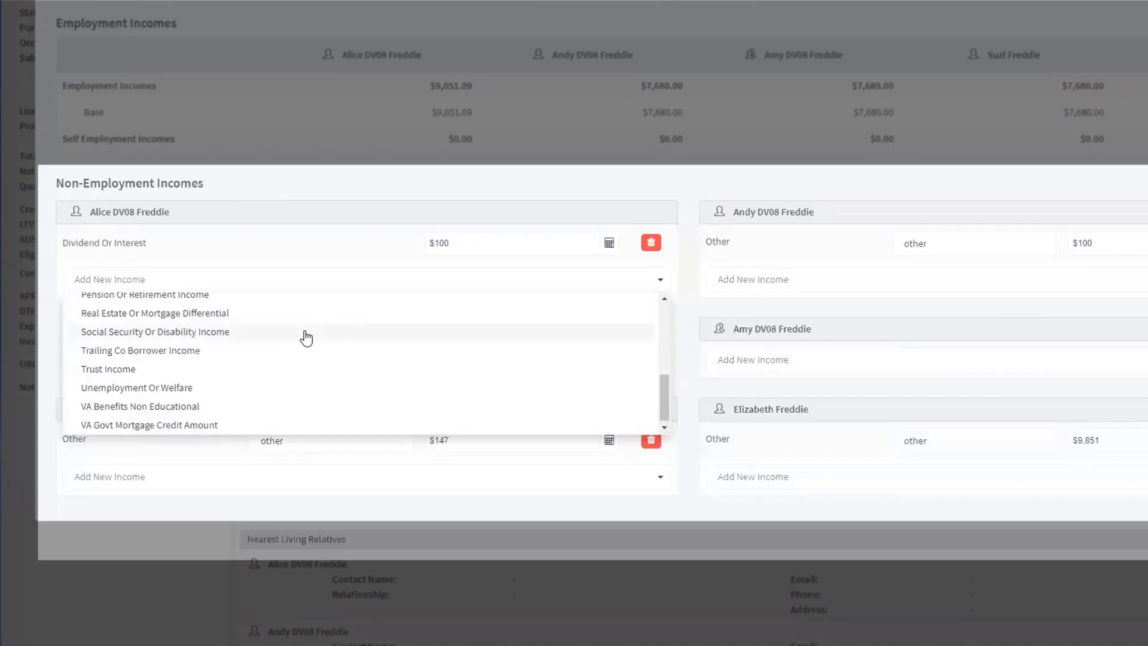
scroll(306, 338, "down", 1)
scroll(305, 335, "up", 10)
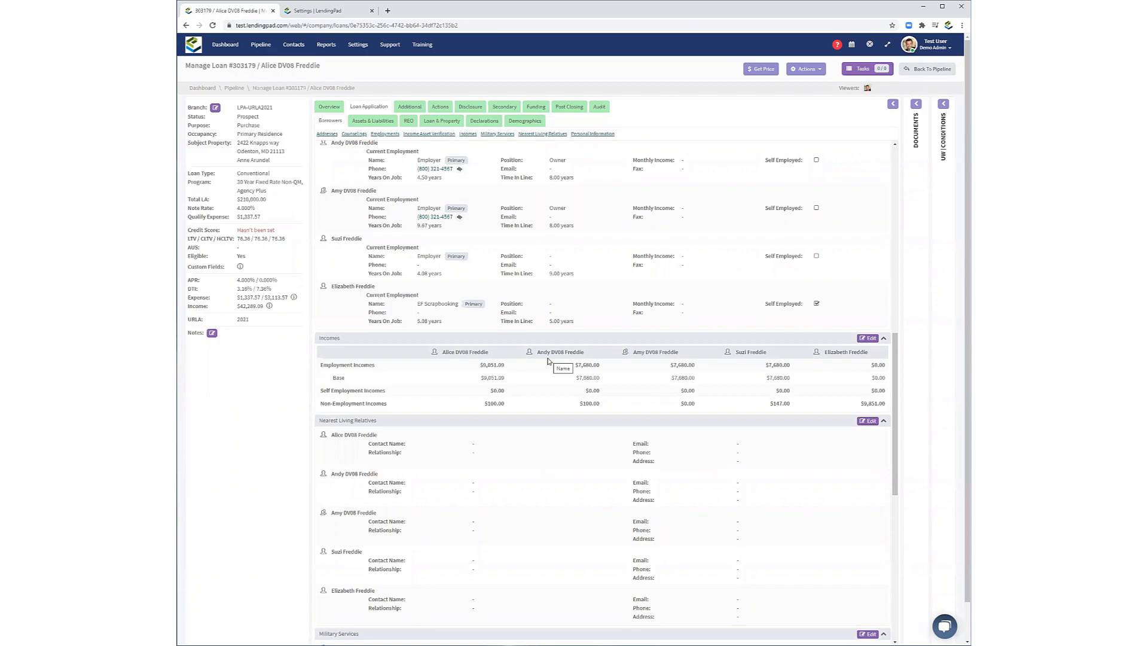
Scroll past the Military Services section and open the Assets & Liabilities screen.
scroll(544, 363, "down", 5)
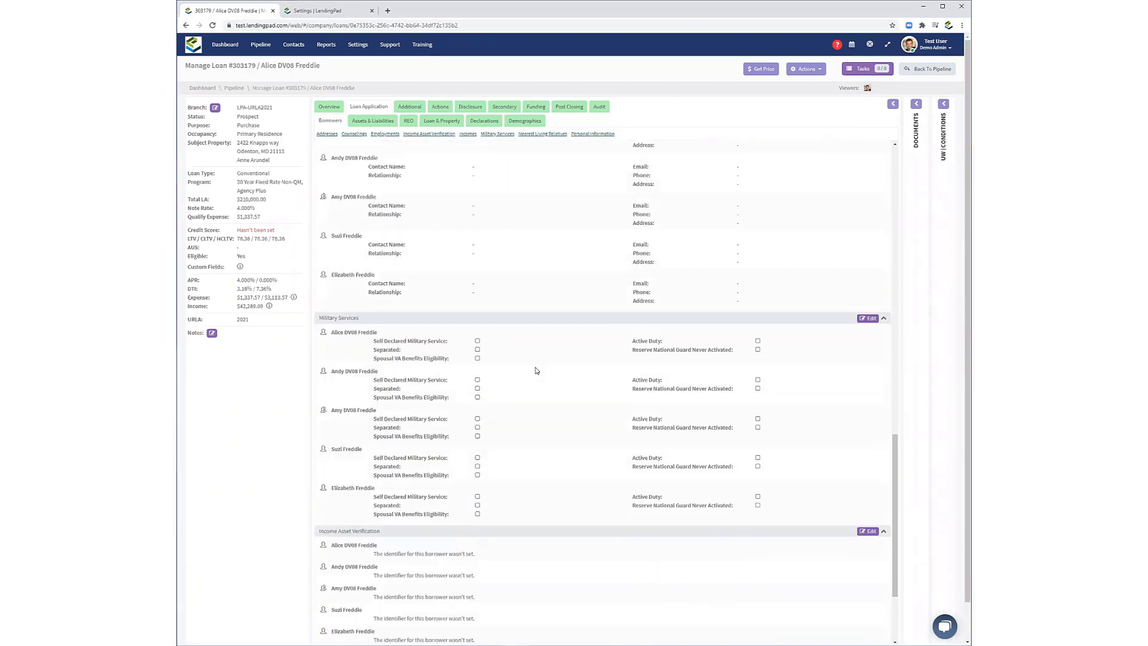
scroll(536, 370, "down", 2)
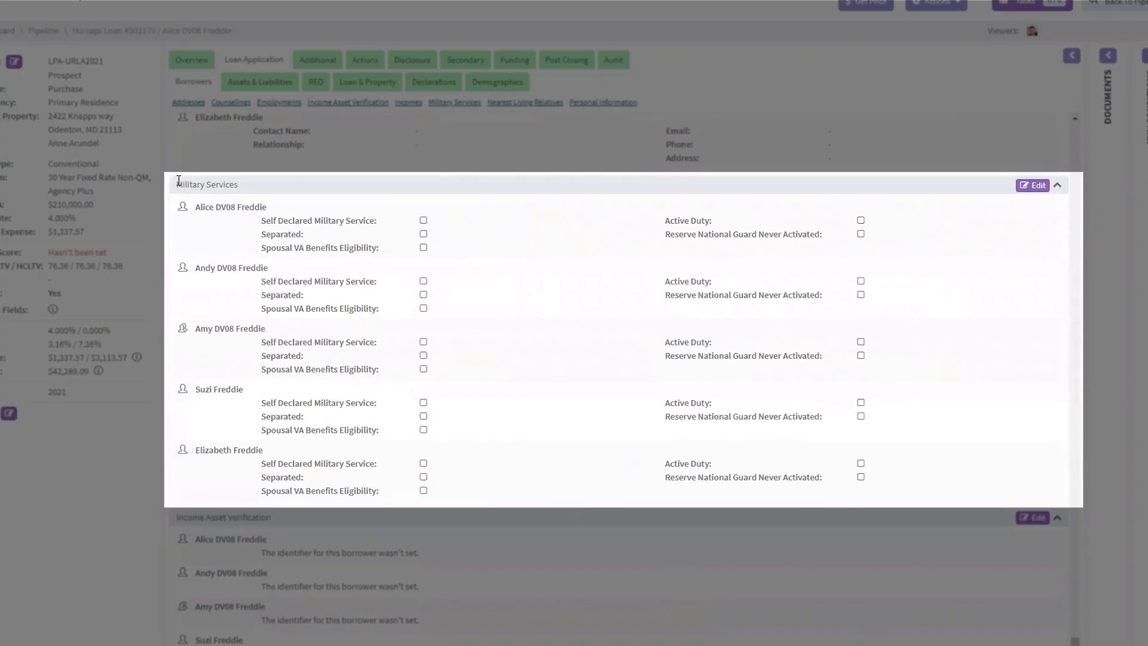
left_click_drag(179, 180, 241, 185)
left_click(615, 427)
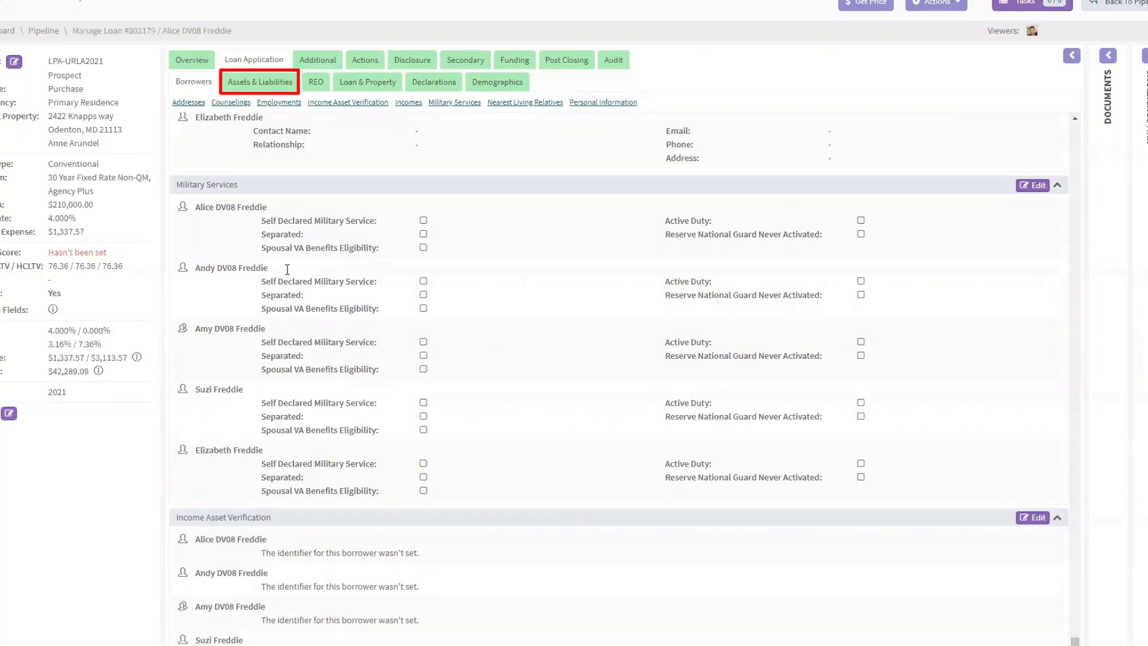
left_click(275, 83)
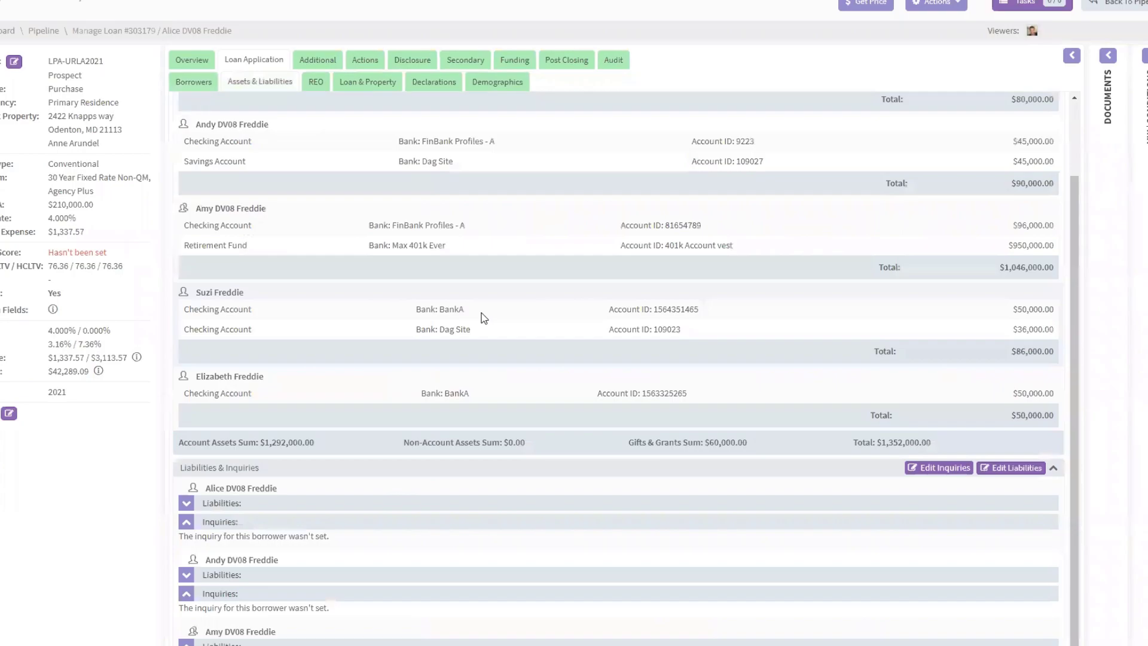
Set the first borrower's $60,000 asset to type Gift with Deposited on, and save.
scroll(502, 329, "down", 2)
scroll(515, 342, "up", 1)
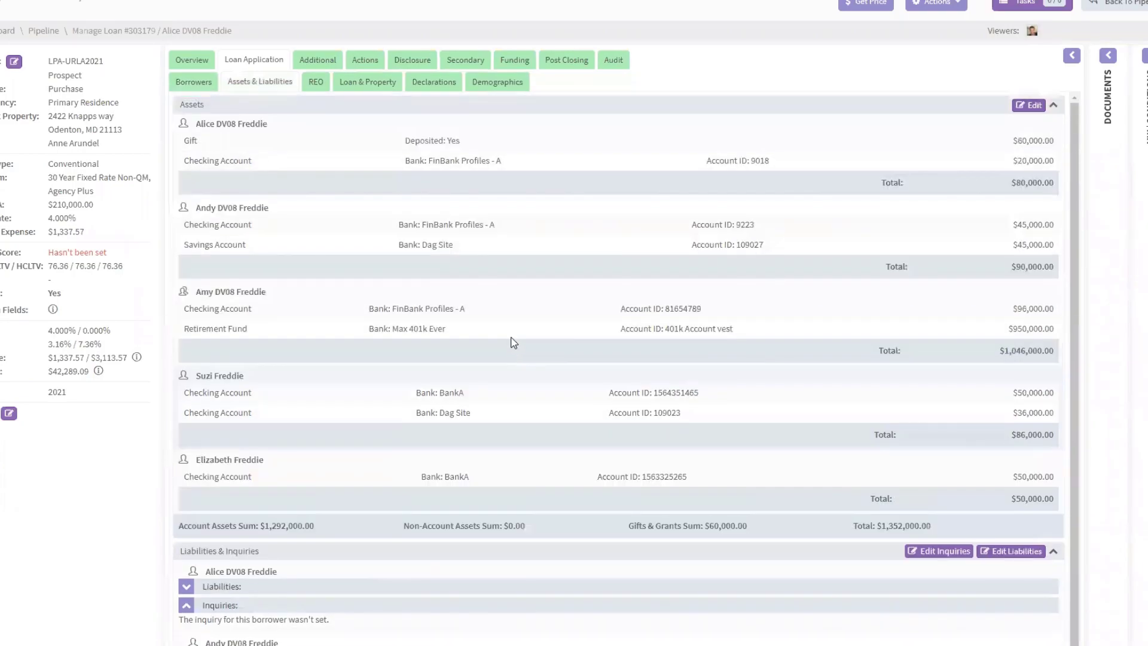
left_click(1029, 105)
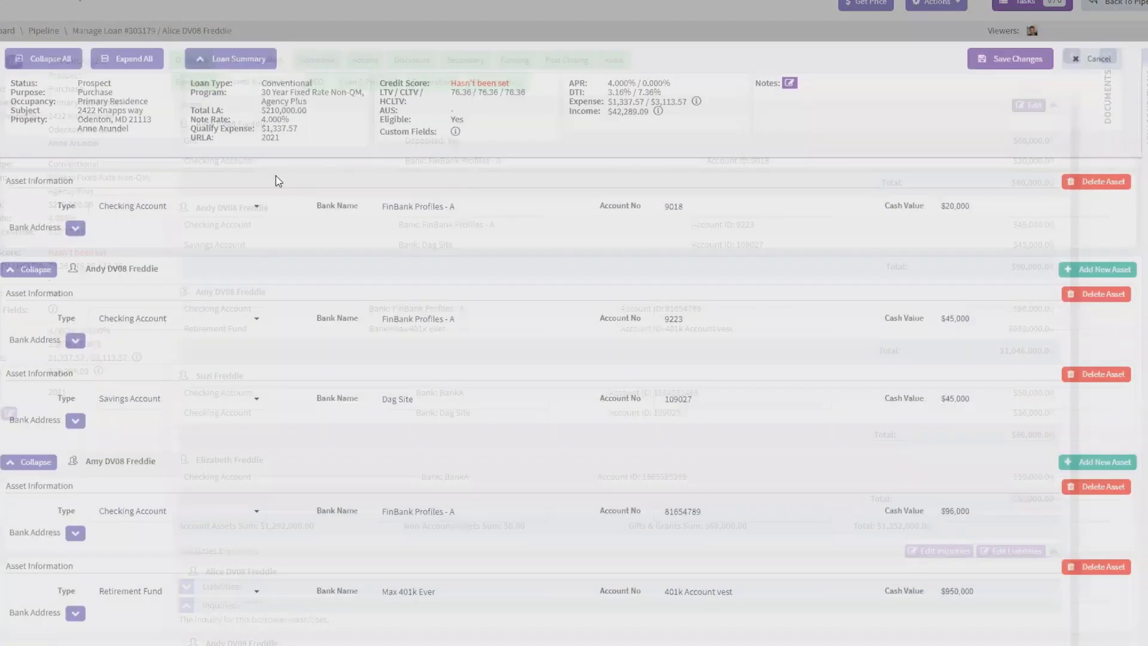
scroll(266, 179, "down", 3)
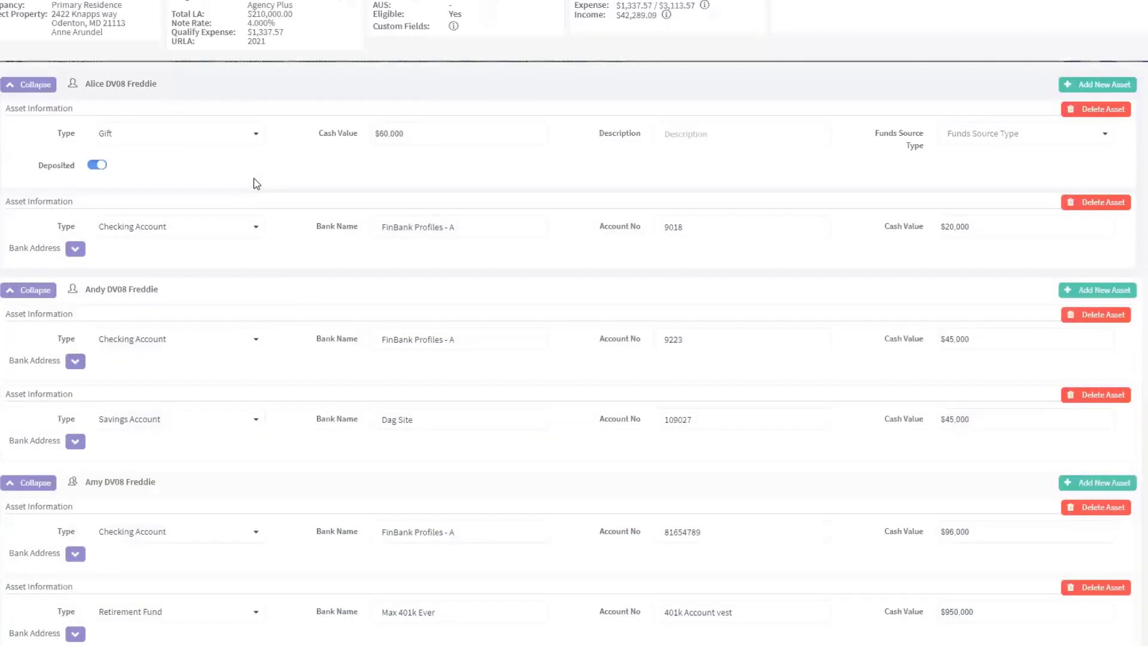
left_click(219, 130)
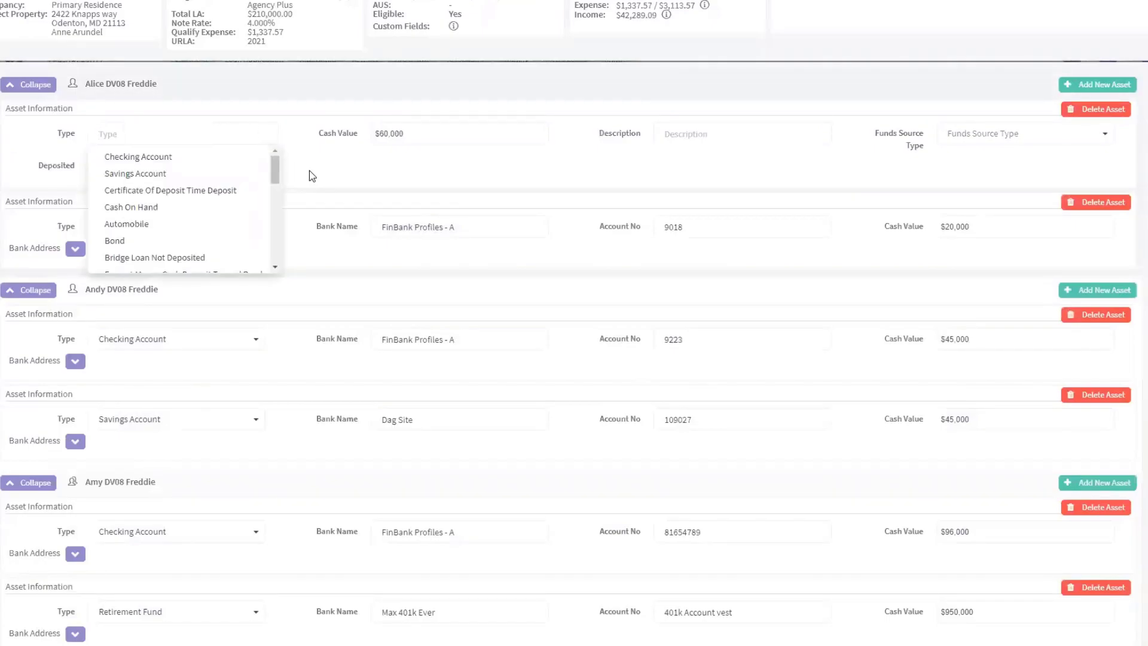
type("g")
left_click(184, 208)
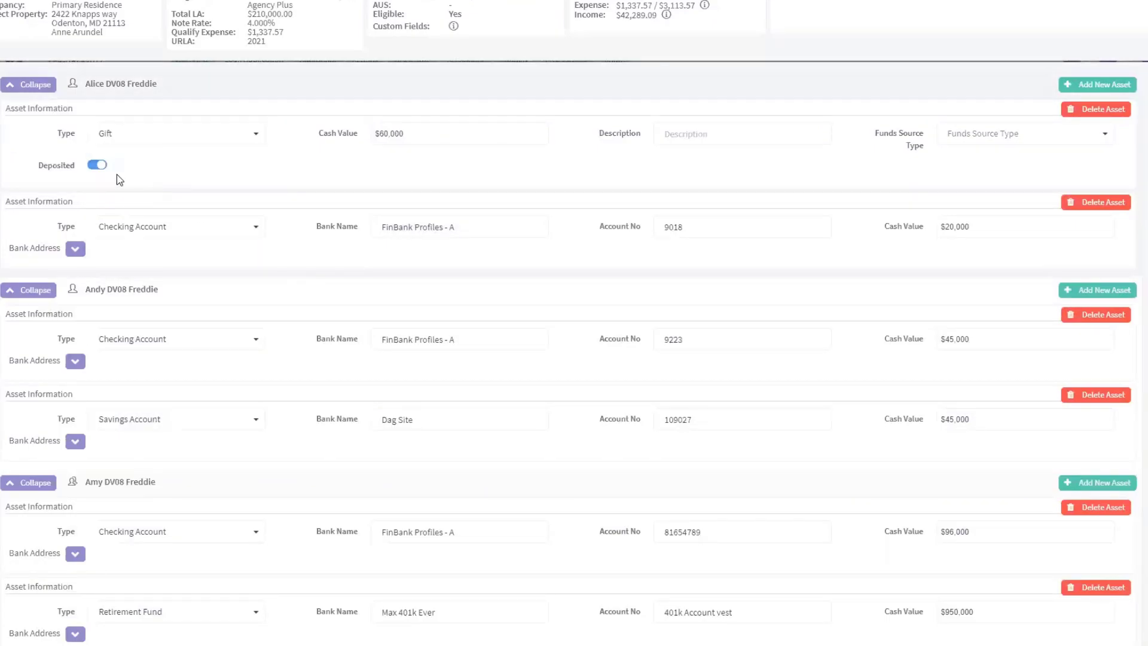
double_click(48, 169)
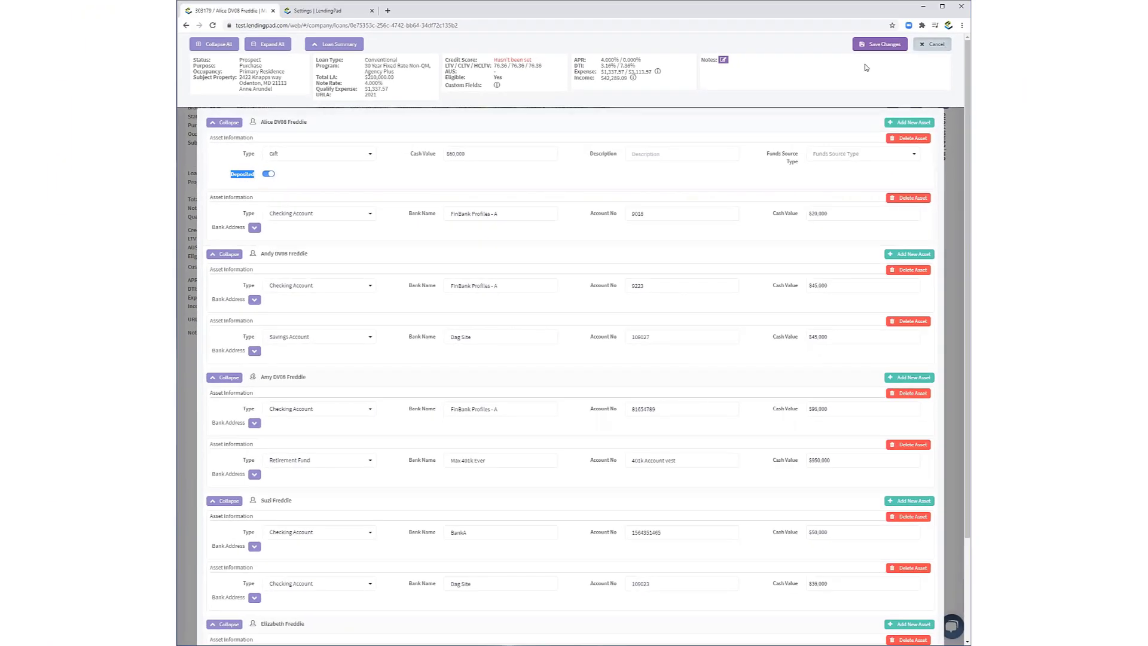
left_click(880, 45)
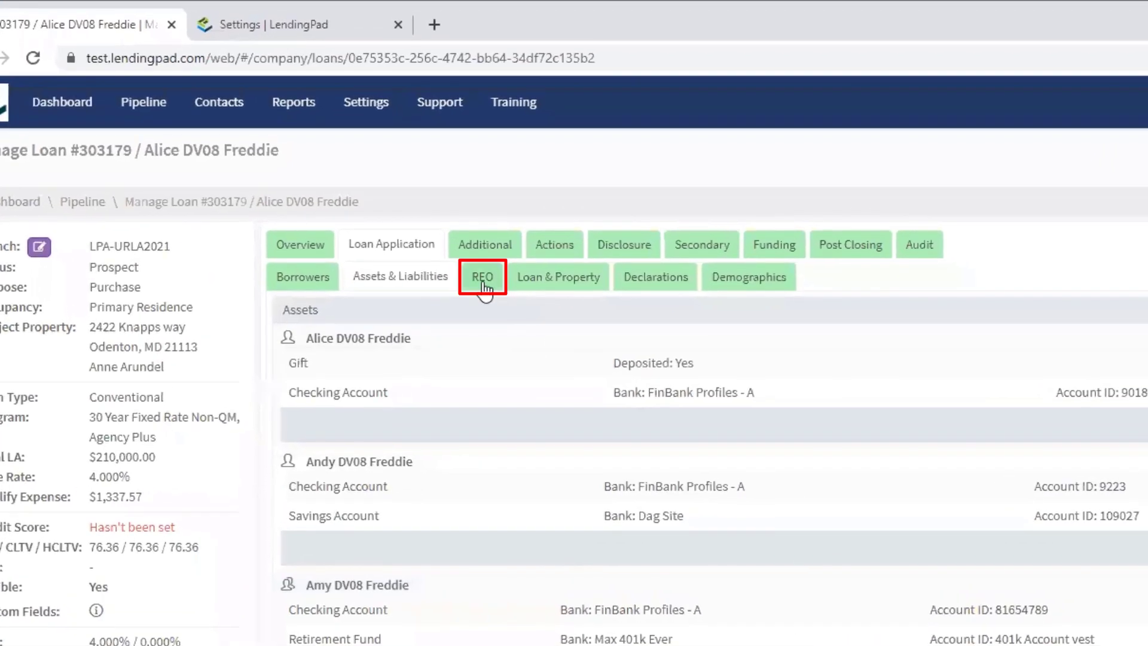
Open the REO editor and review the first property's Disposition, Occupancy, Liabilities, Subject and Net Rental Income.
left_click(466, 242)
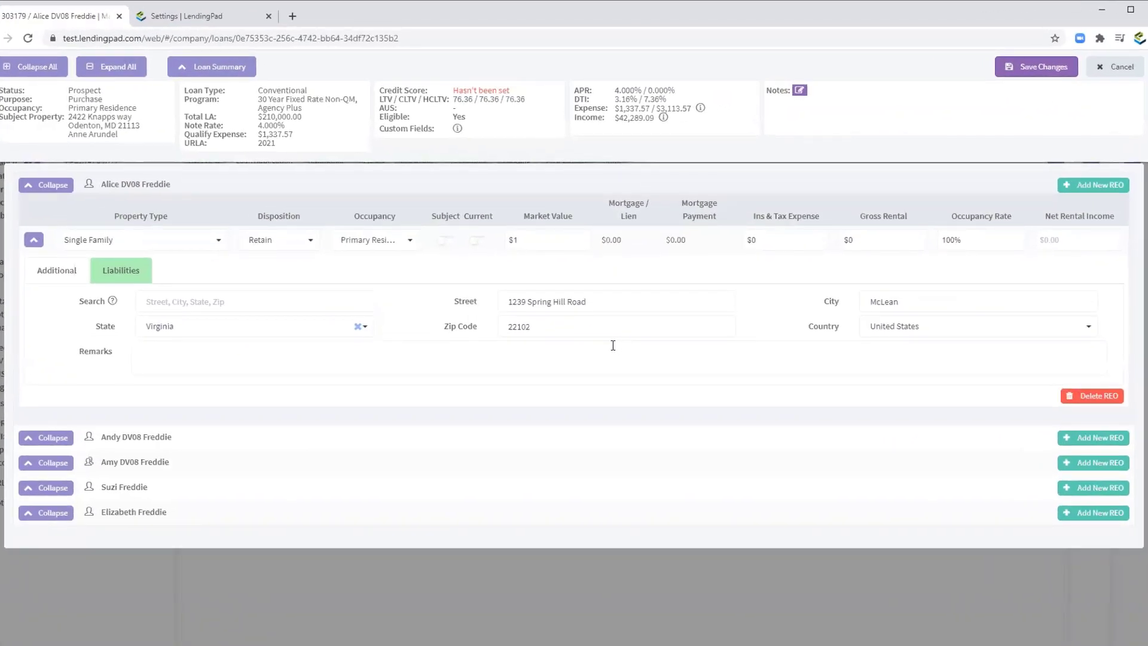
double_click(270, 216)
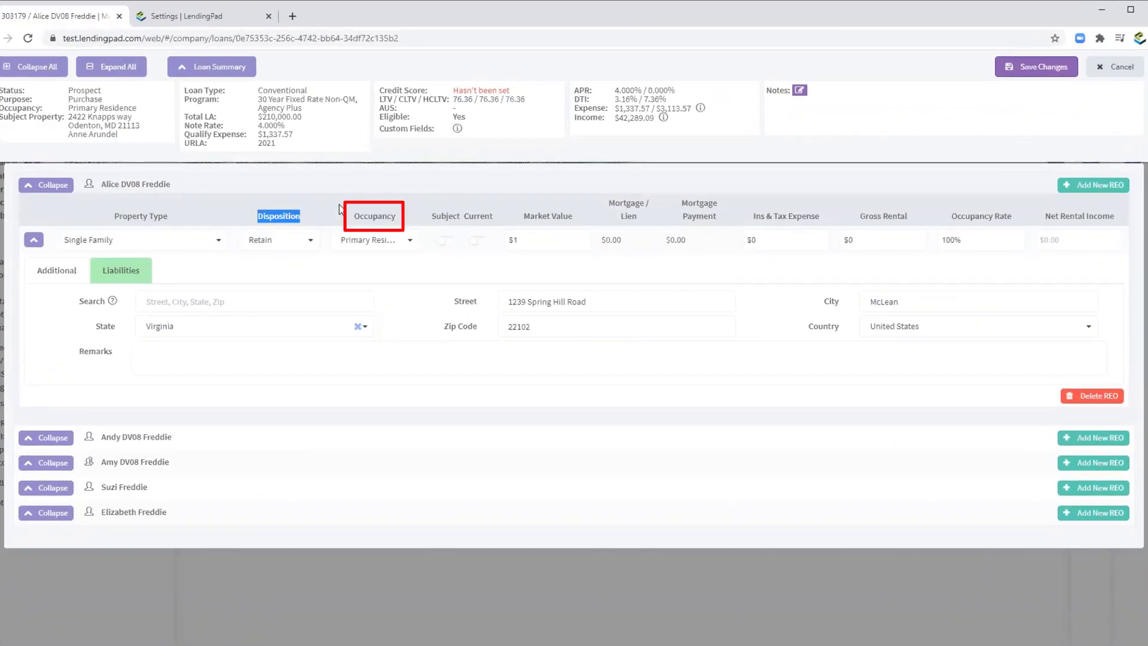
double_click(375, 216)
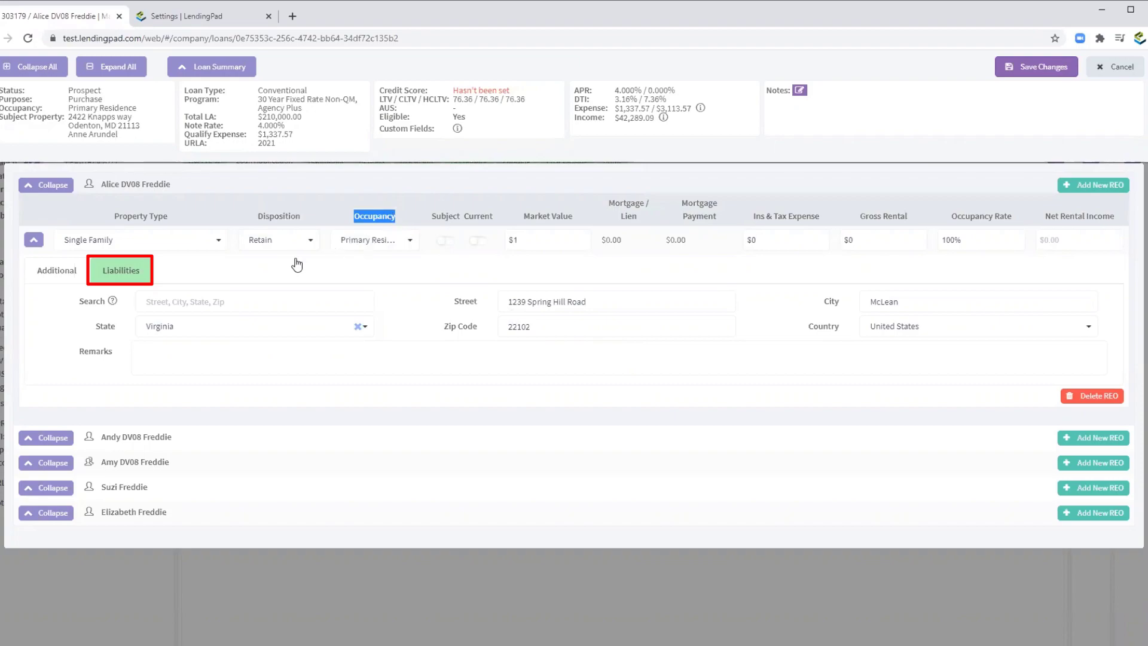
left_click(106, 274)
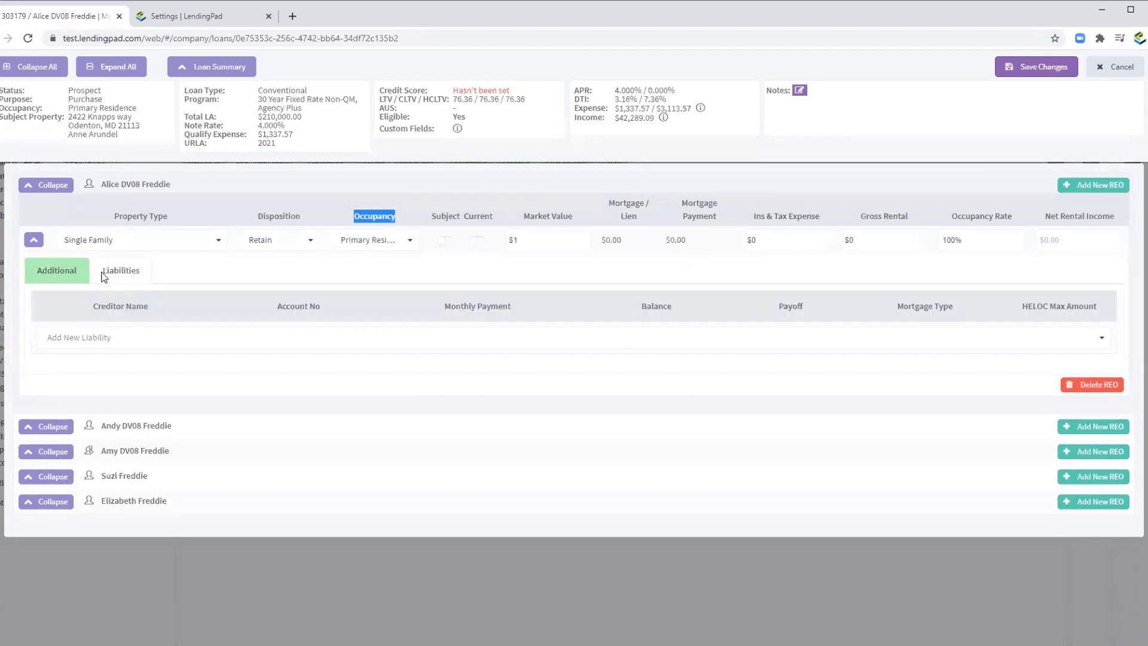
left_click(55, 274)
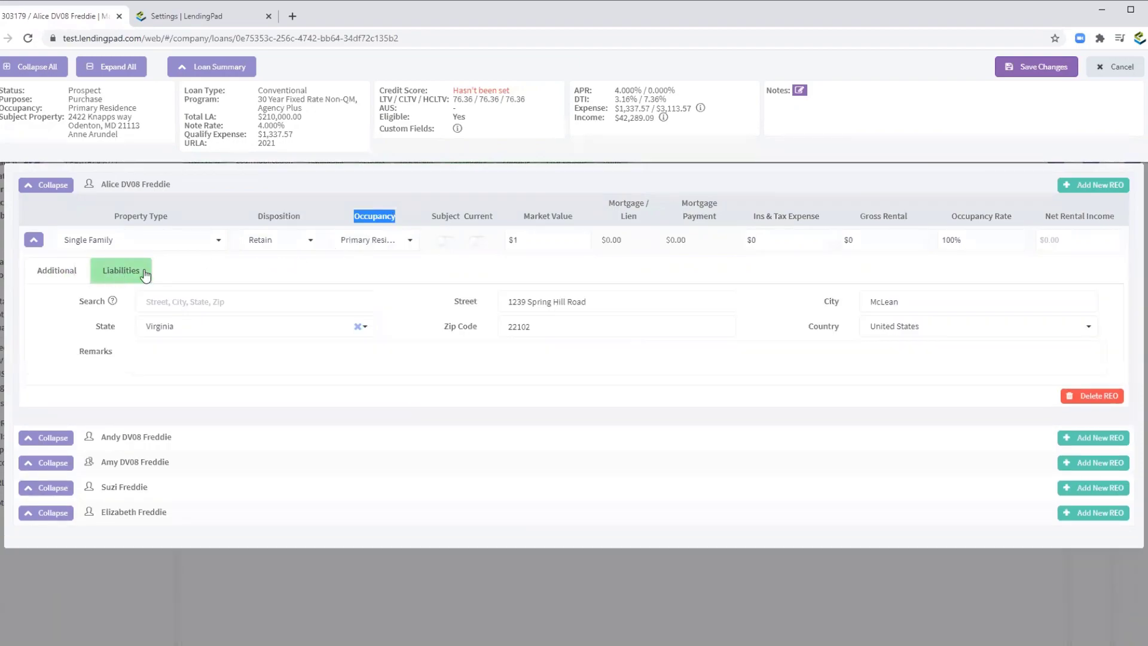
double_click(442, 214)
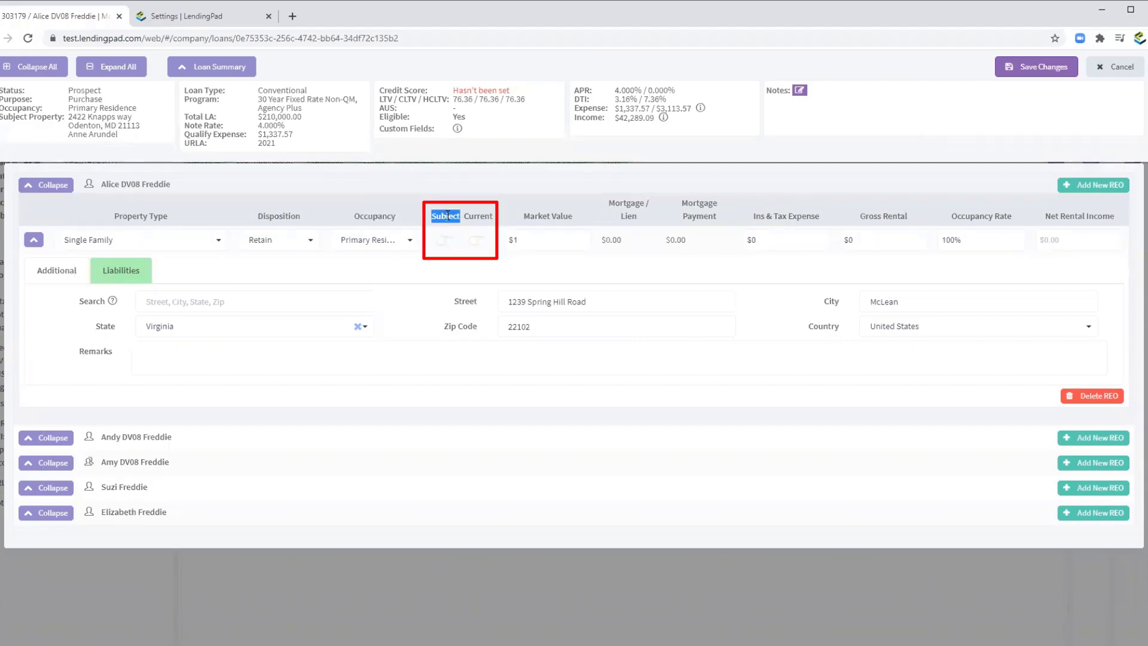
left_click(449, 247)
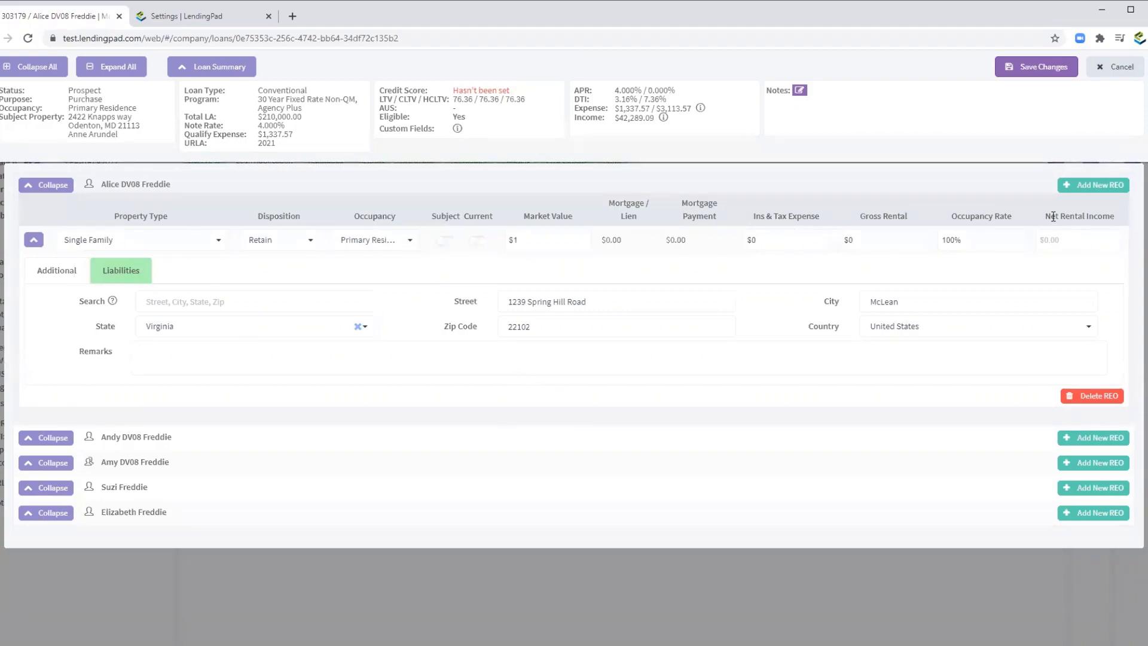
left_click_drag(1046, 216, 1113, 215)
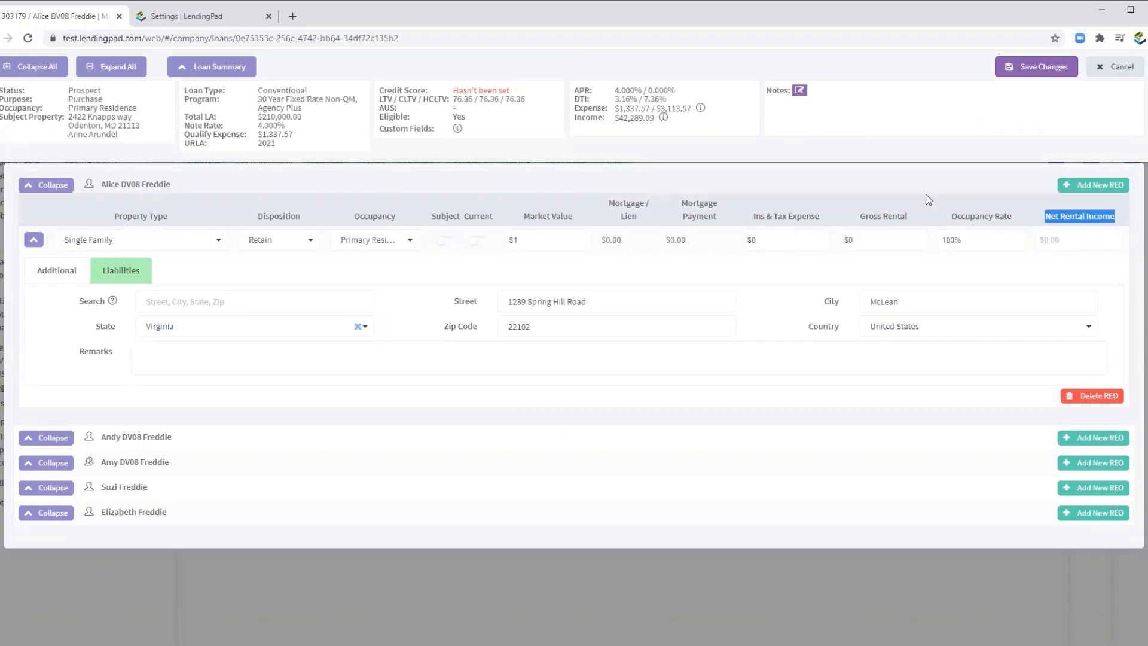
Discard the REO edits and review the Declarations answers for all five borrowers.
left_click(1136, 77)
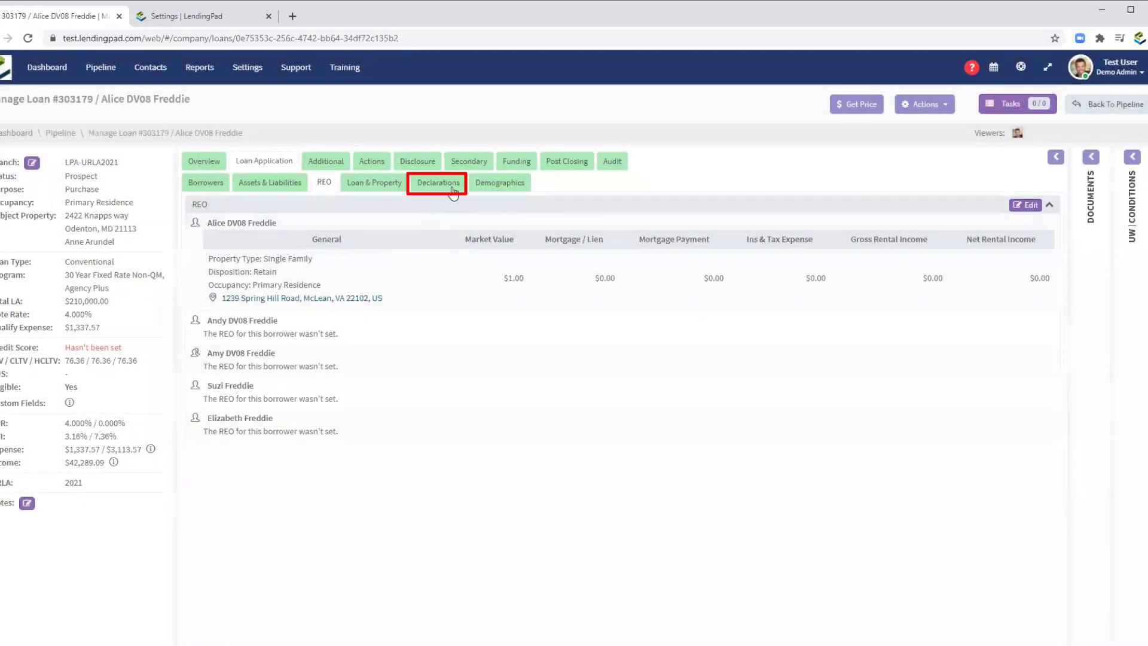
left_click(454, 190)
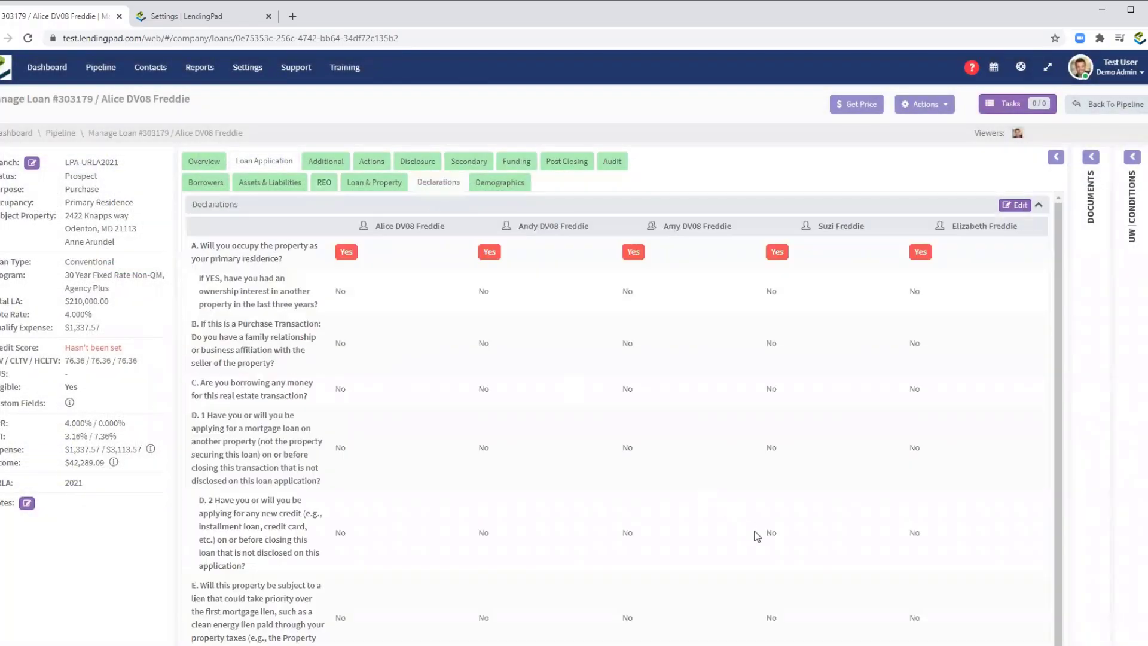
scroll(741, 542, "down", 1)
scroll(740, 546, "up", 1)
In Settings, view Manage Company's URLA dropdown choices 2020 and 2021, then return to the Dashboard.
left_click(219, 23)
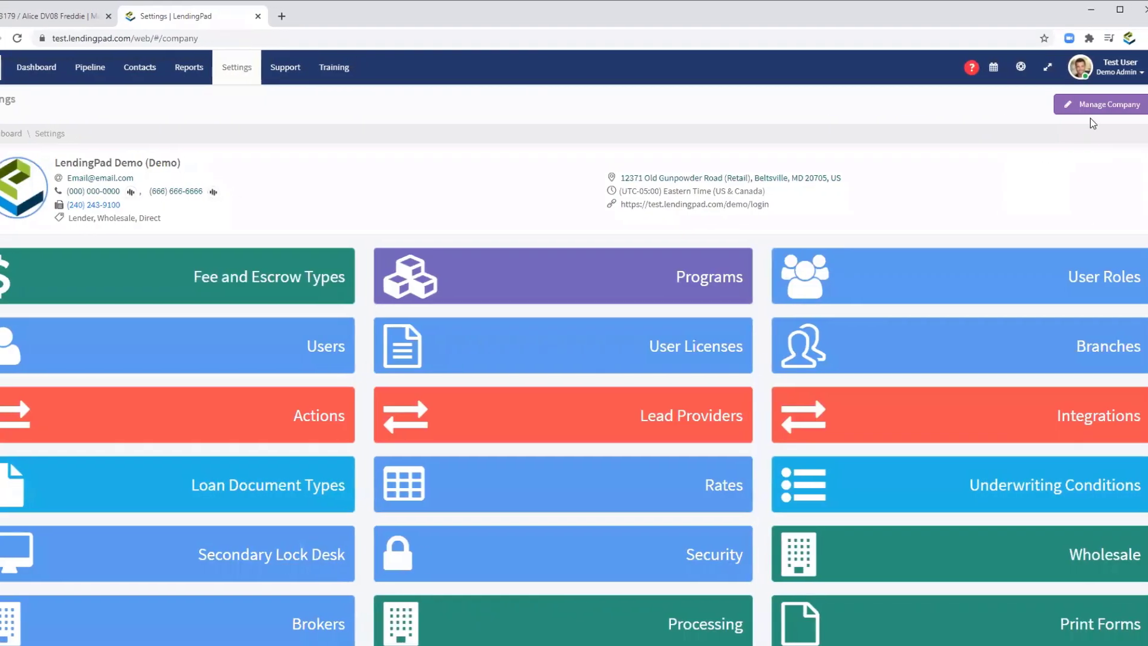
left_click(1093, 102)
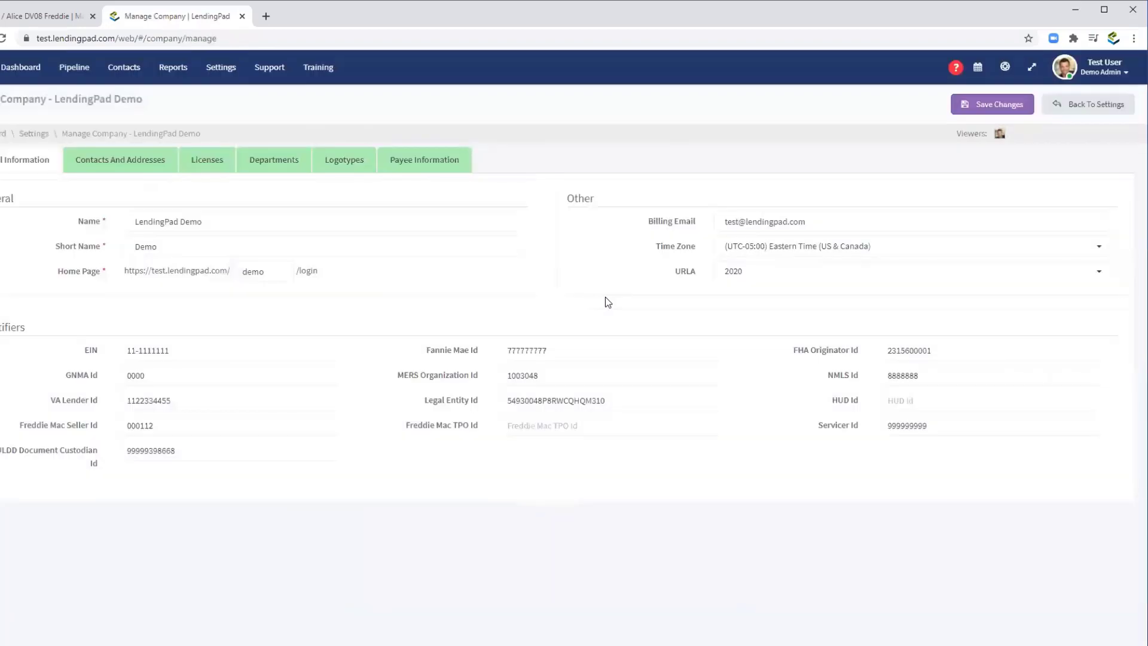
left_click(772, 271)
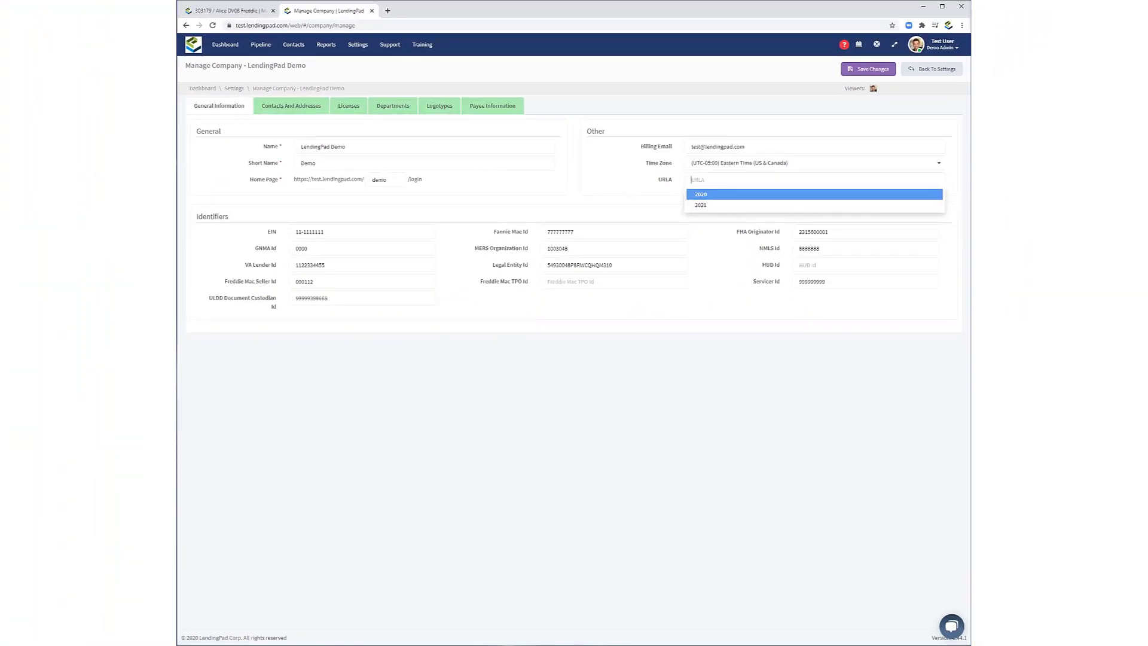
left_click(226, 48)
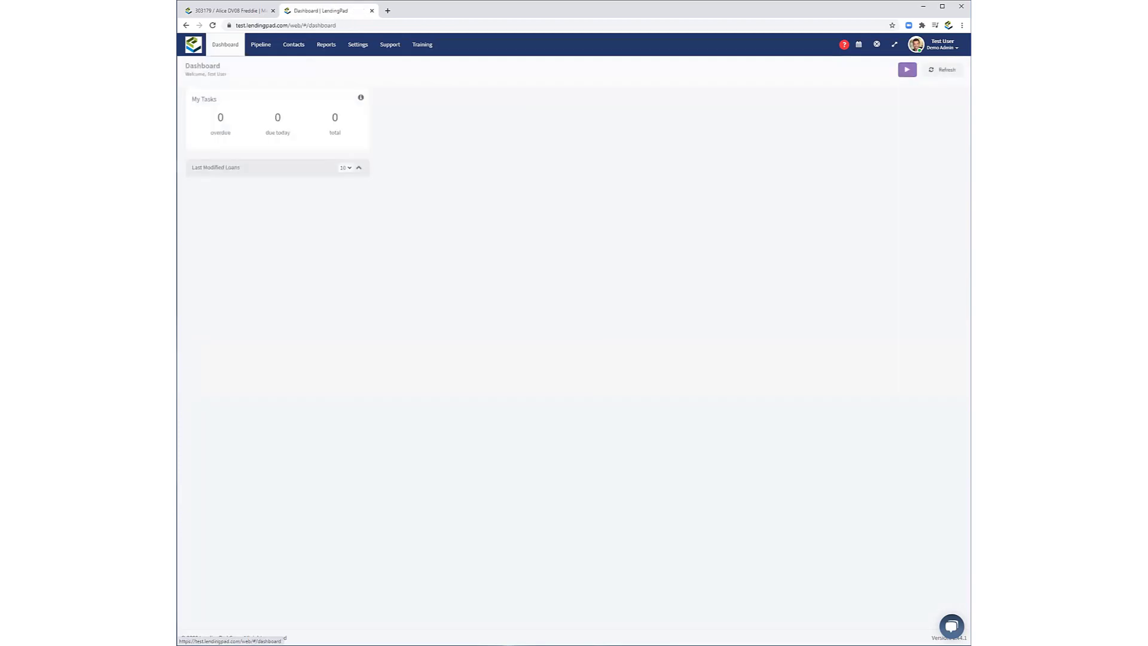